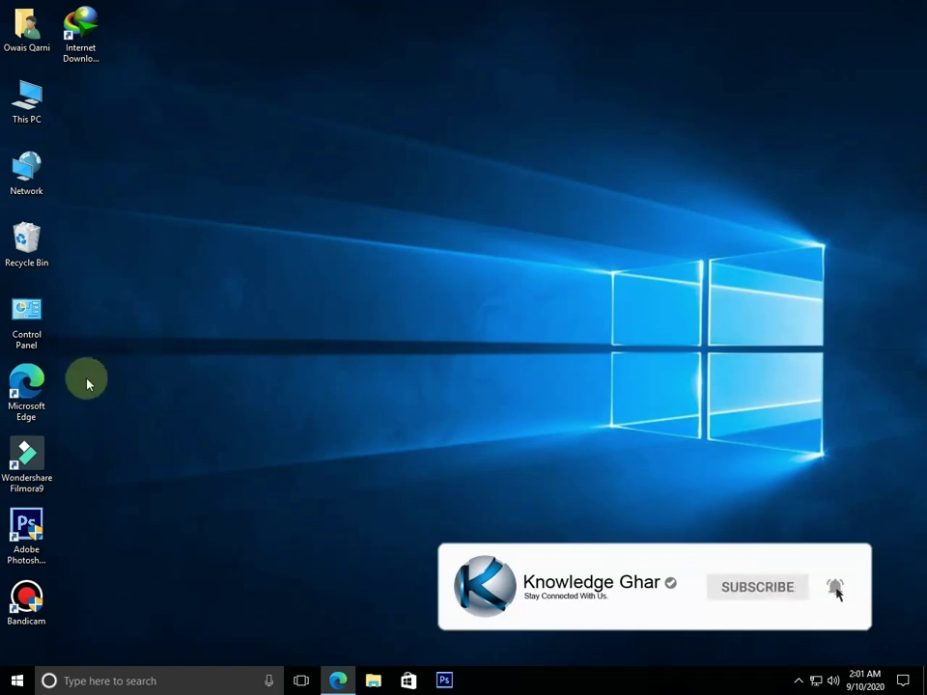
Select the Control Panel desktop shortcut and bring up the Windows search panel
click(48, 325)
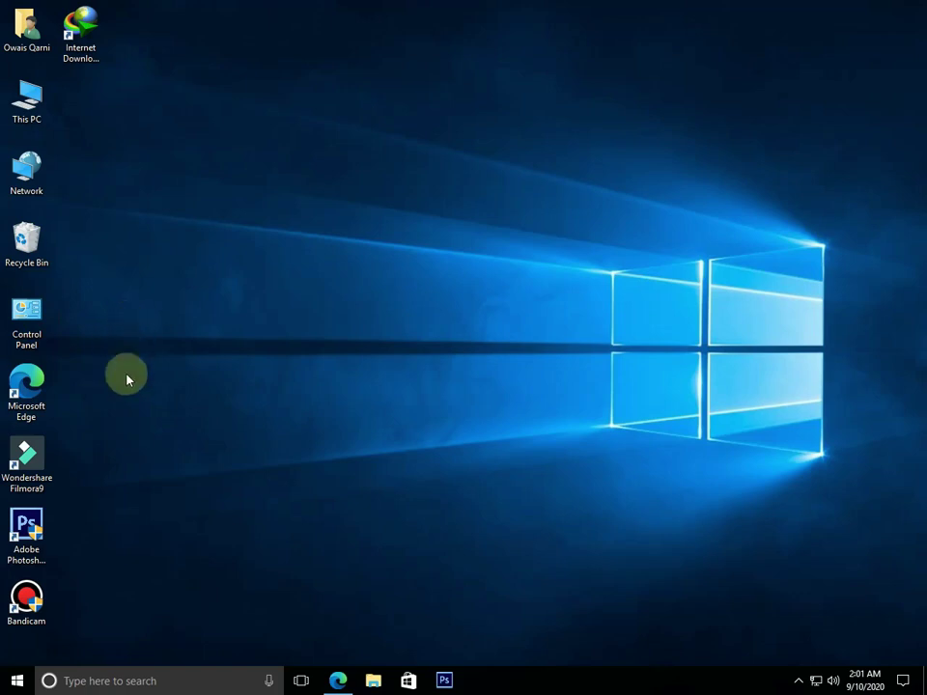
click(156, 678)
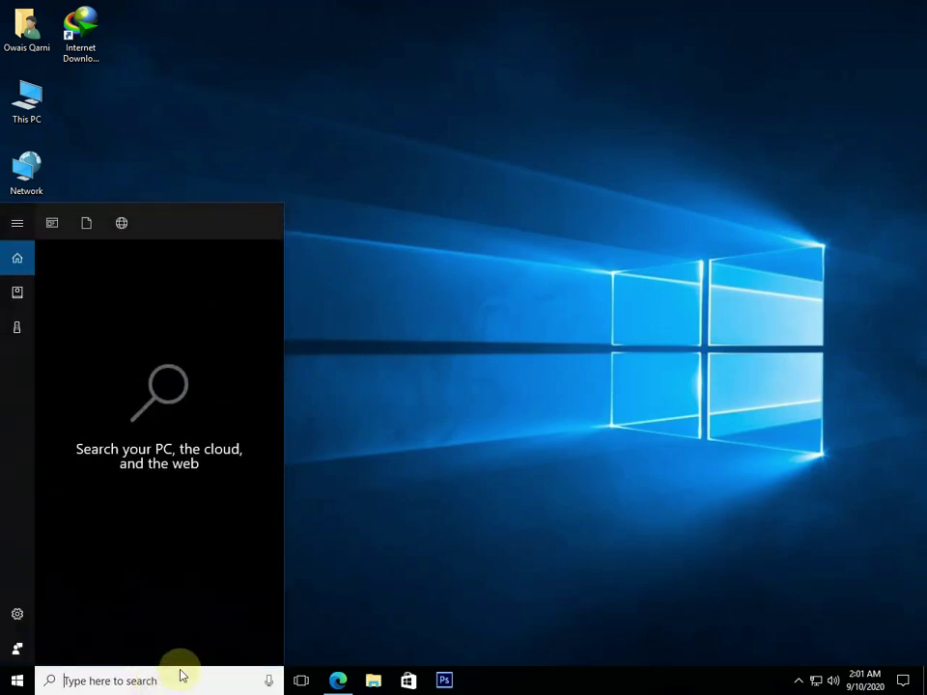
Search for 'contr' and launch Control Panel from the best match
text(contr)
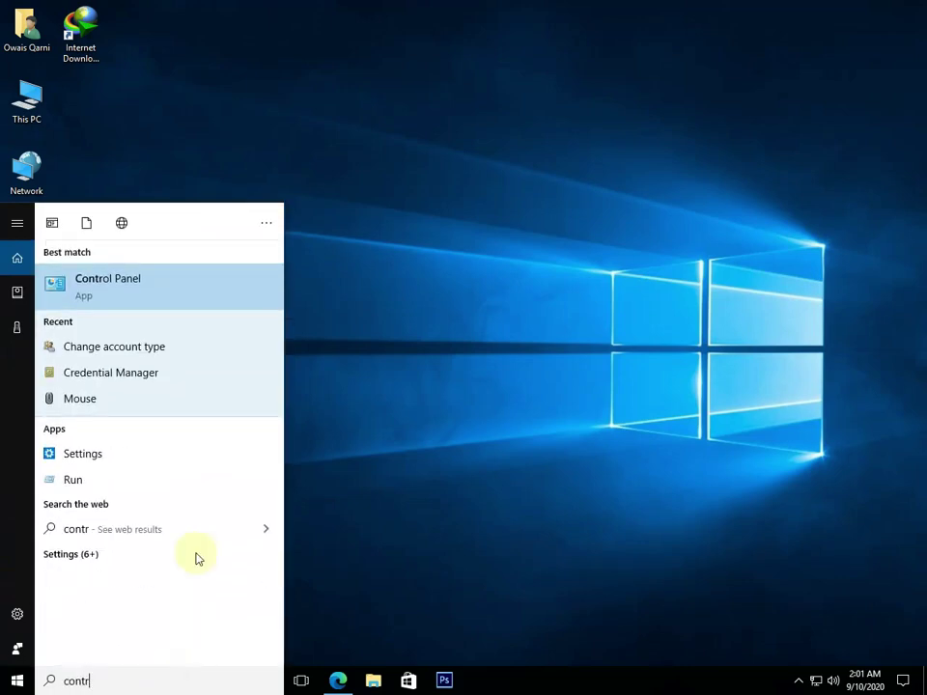
click(109, 286)
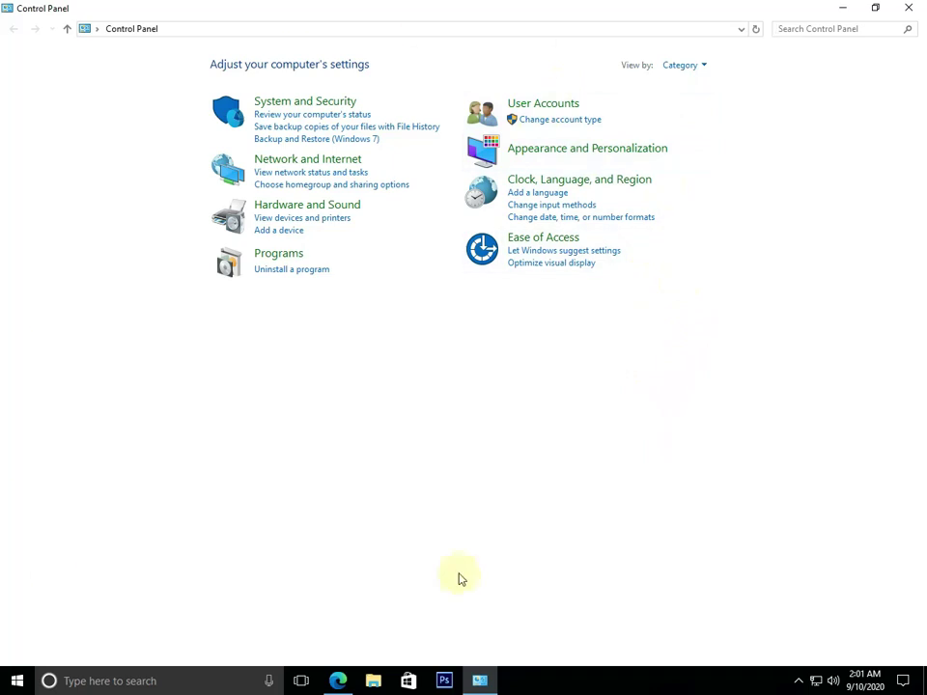
click(704, 65)
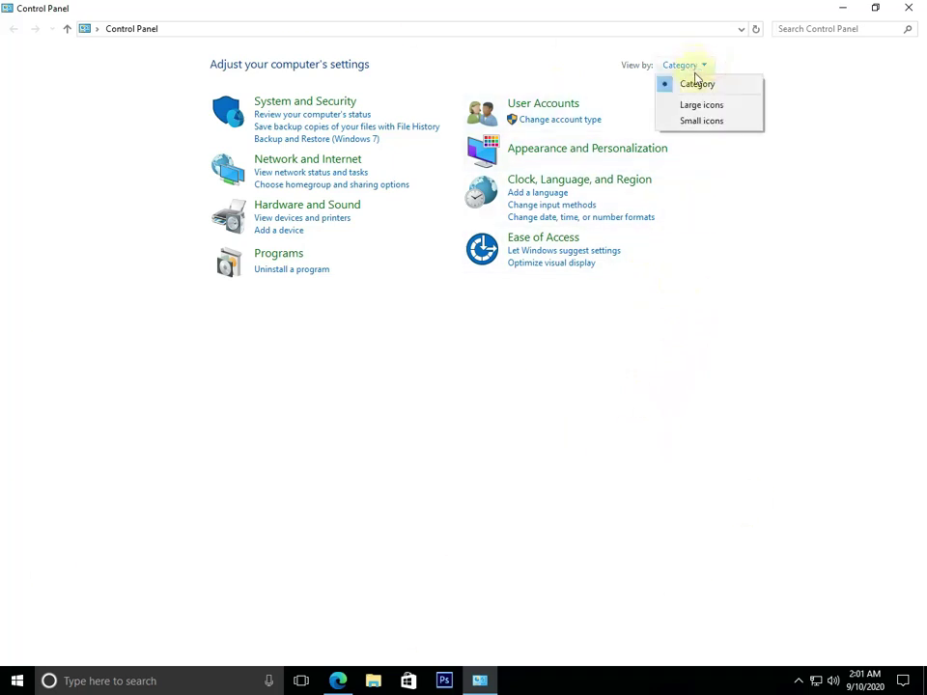
click(698, 106)
click(832, 66)
click(841, 122)
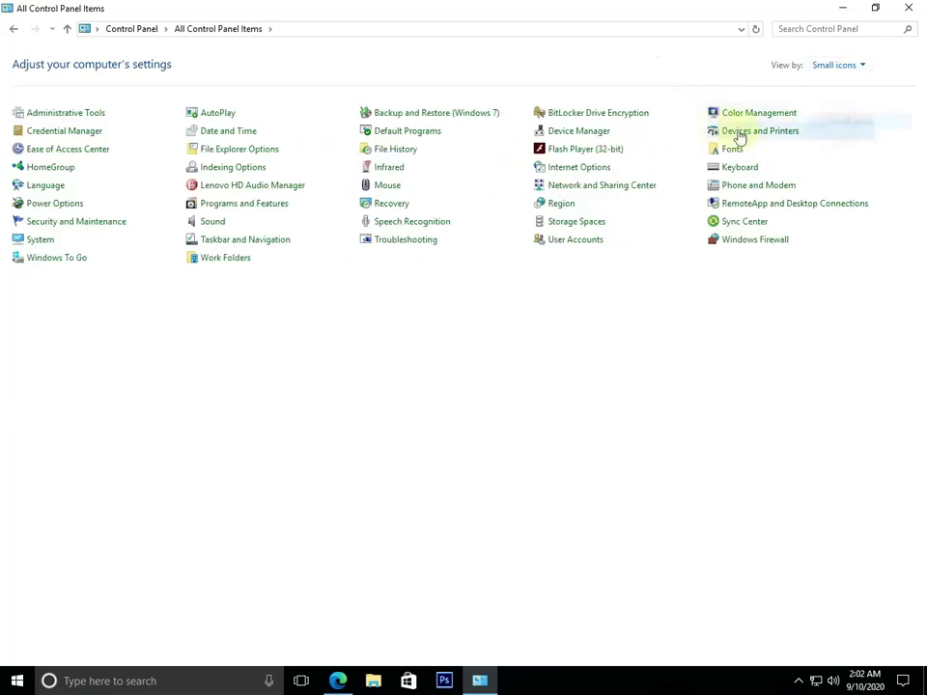
click(846, 65)
click(845, 84)
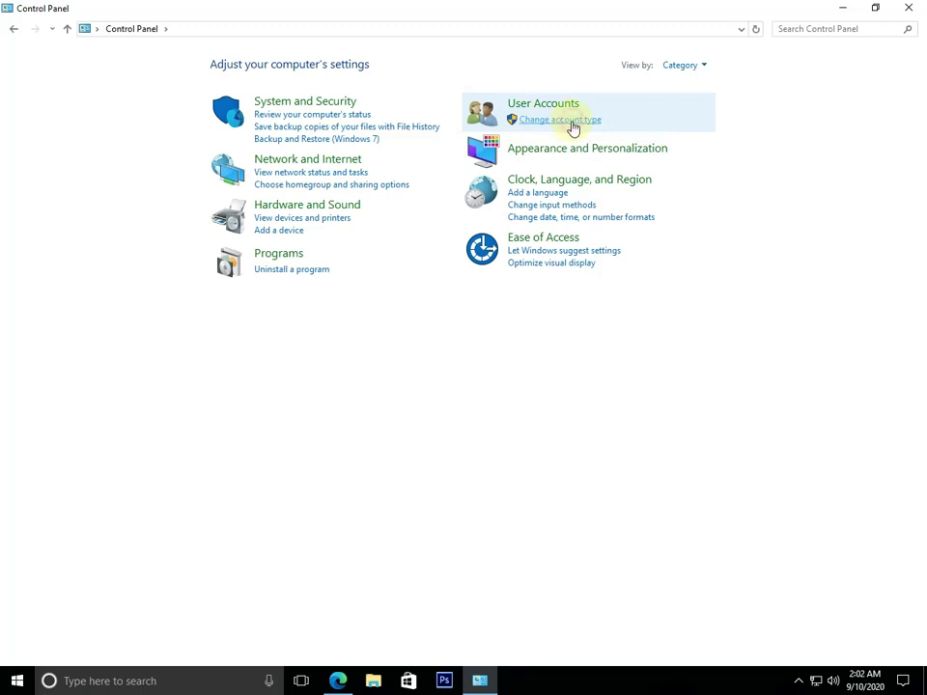
Go to the User Accounts list and choose the local administrator account
click(569, 122)
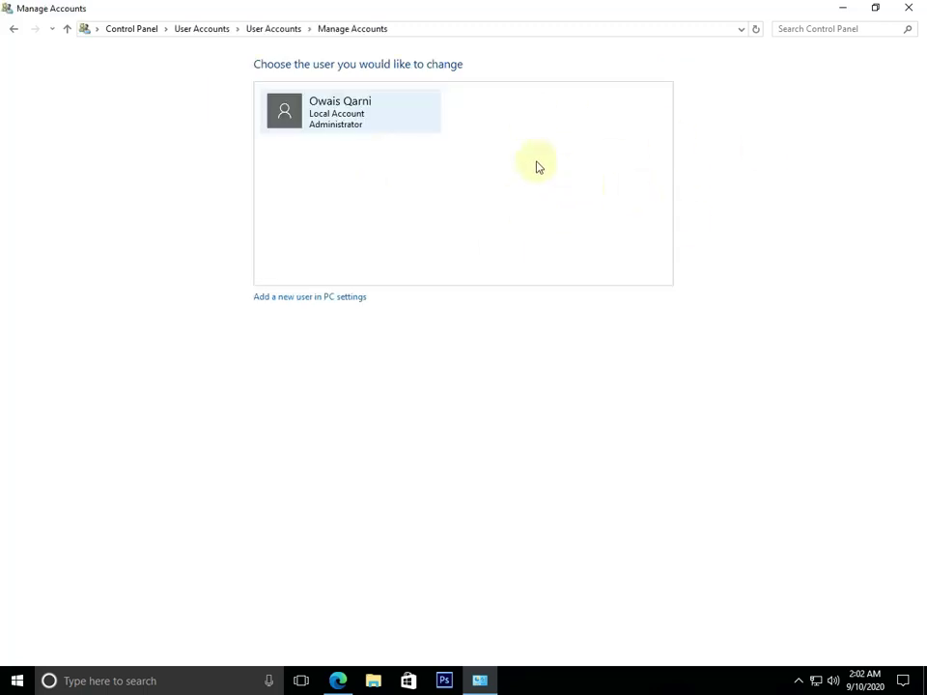
click(374, 116)
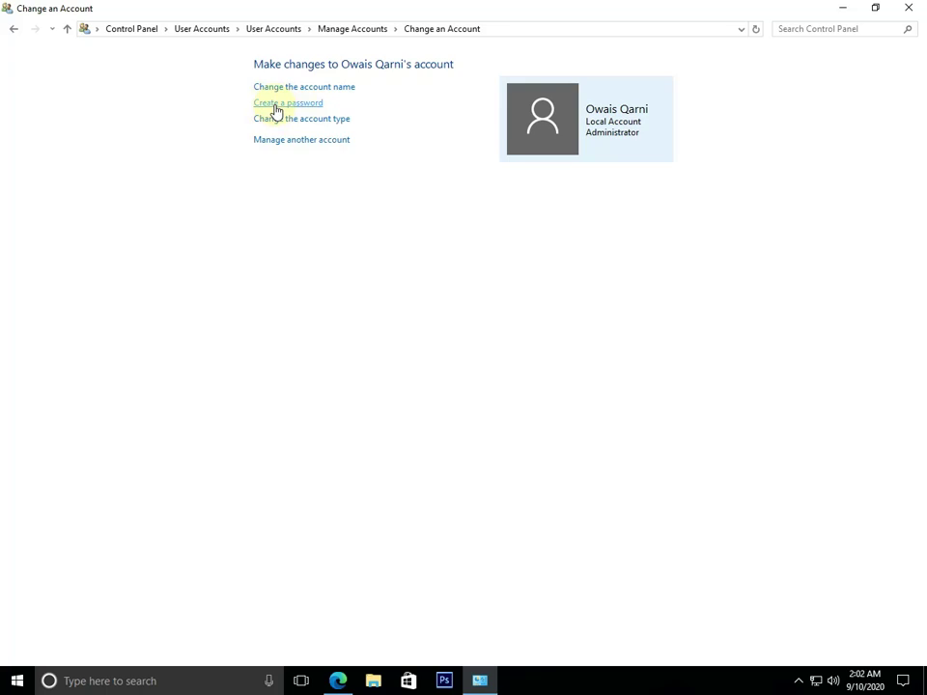
Create a password for the administrator account, entering the new password and confirming it
click(275, 107)
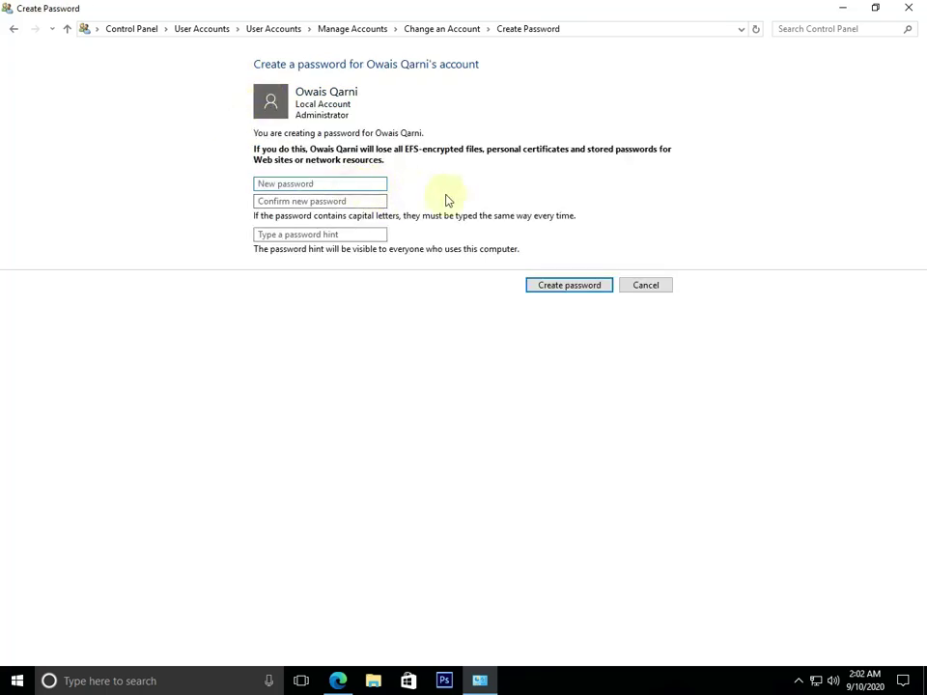
click(309, 184)
text(12345678)
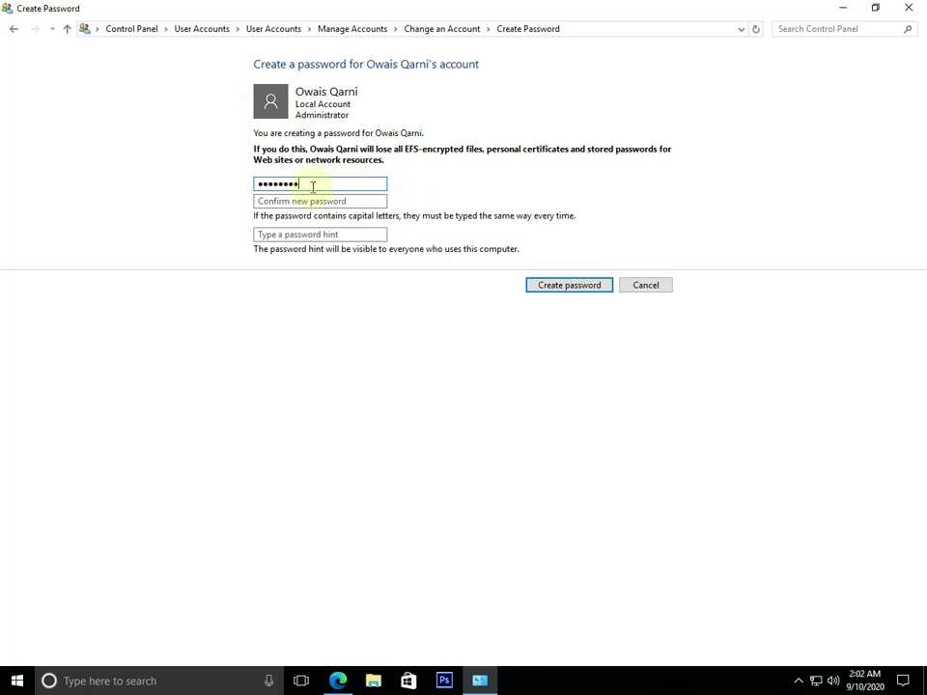
drag(259, 184, 408, 186)
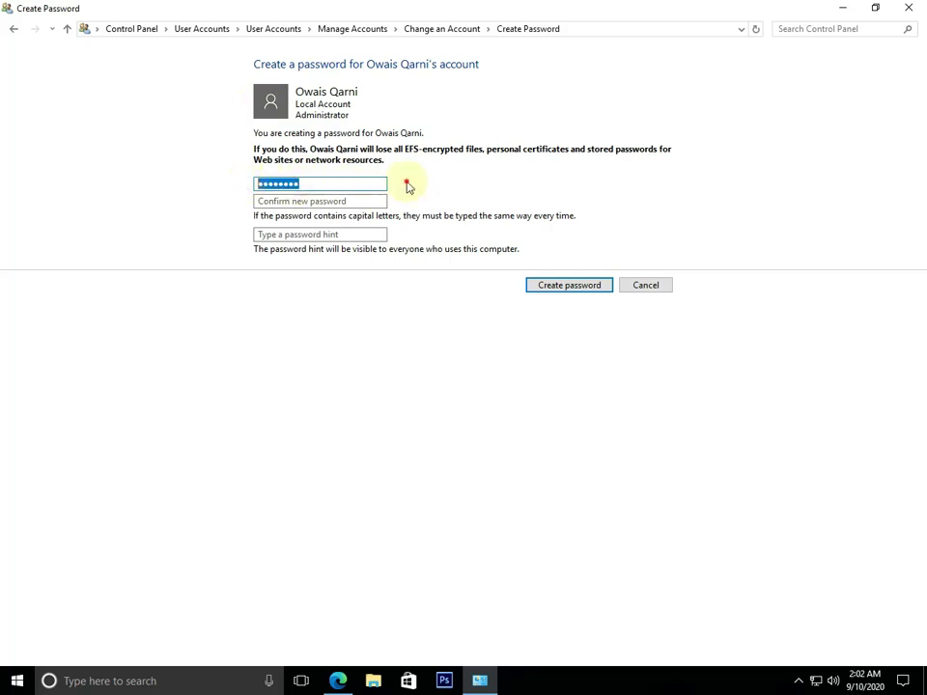
click(343, 203)
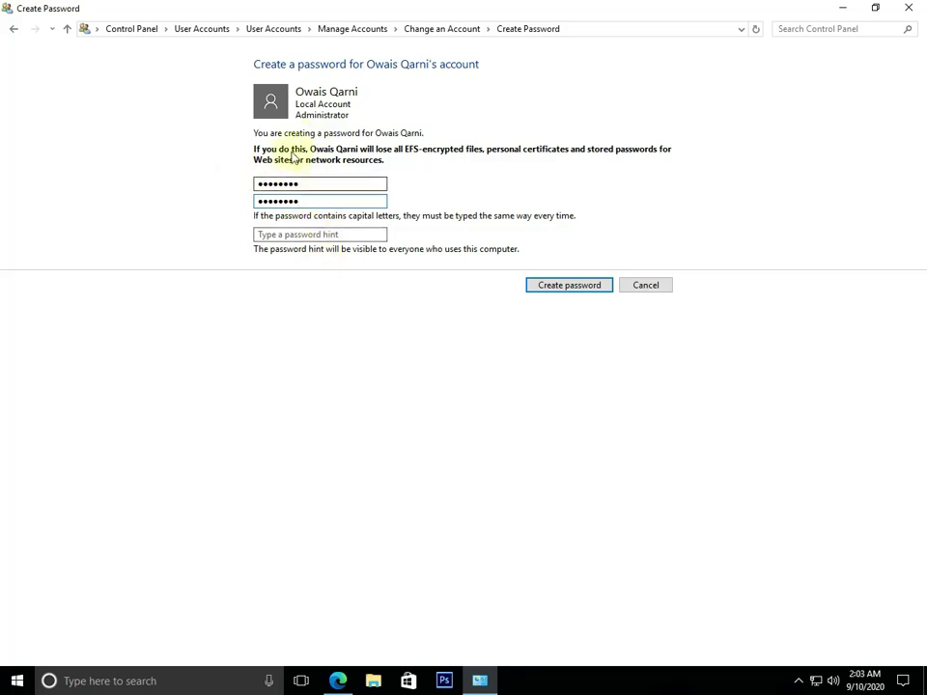
click(572, 287)
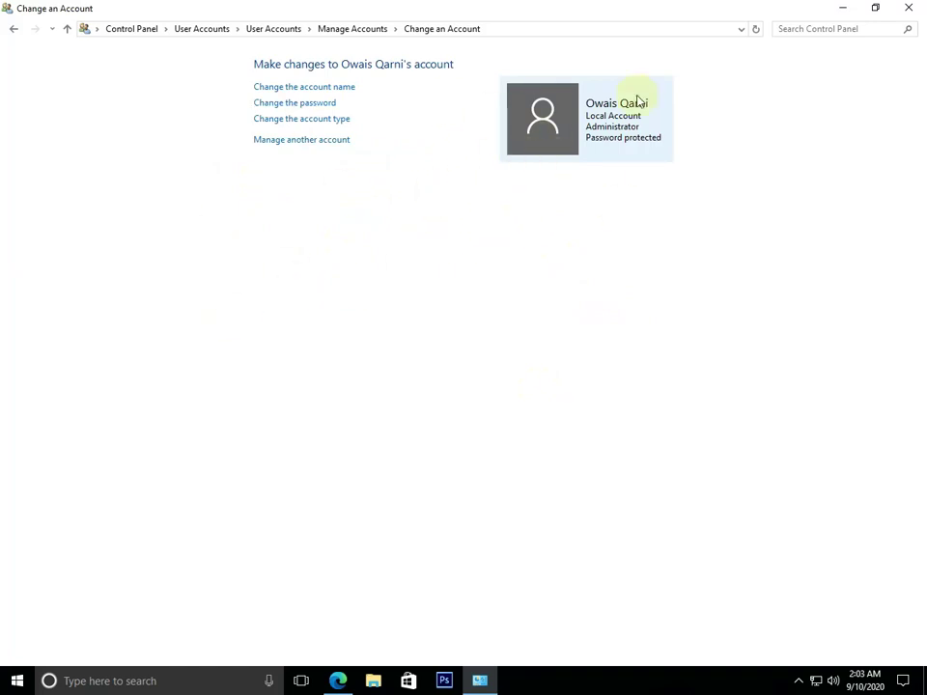
Close Control Panel, then show and dismiss the Start menu account options
click(908, 8)
click(17, 680)
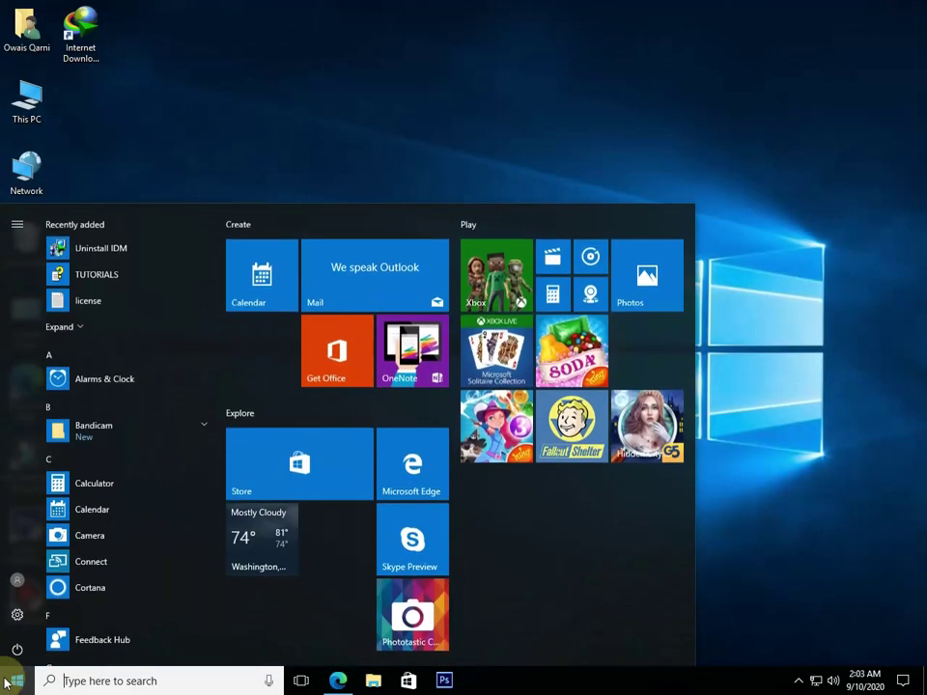
click(14, 579)
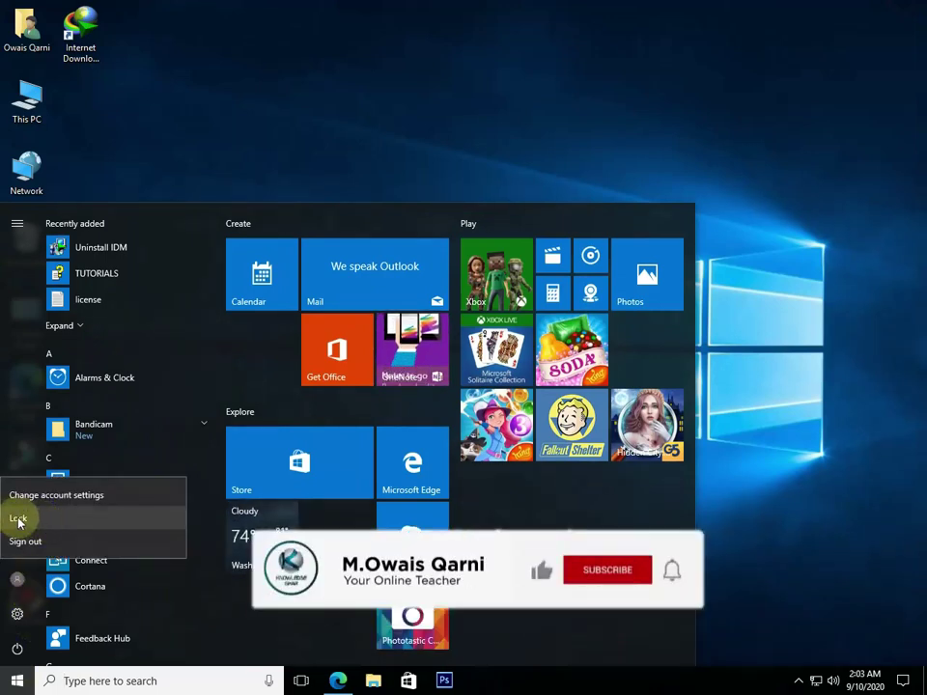
click(87, 536)
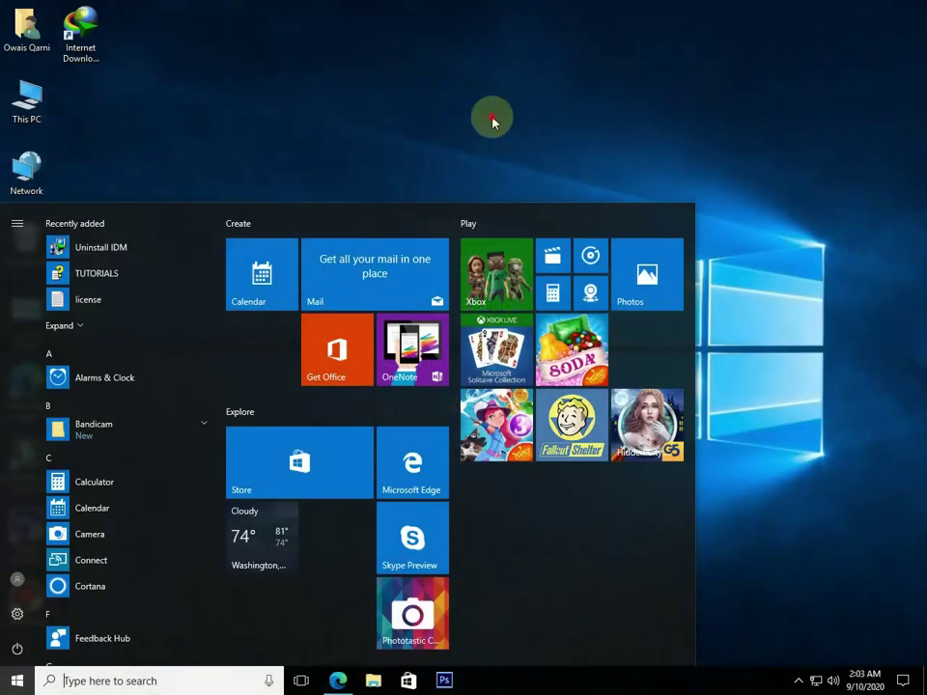
click(492, 120)
Refresh the desktop from its context menu
drag(556, 222, 324, 466)
right_click(286, 335)
click(310, 374)
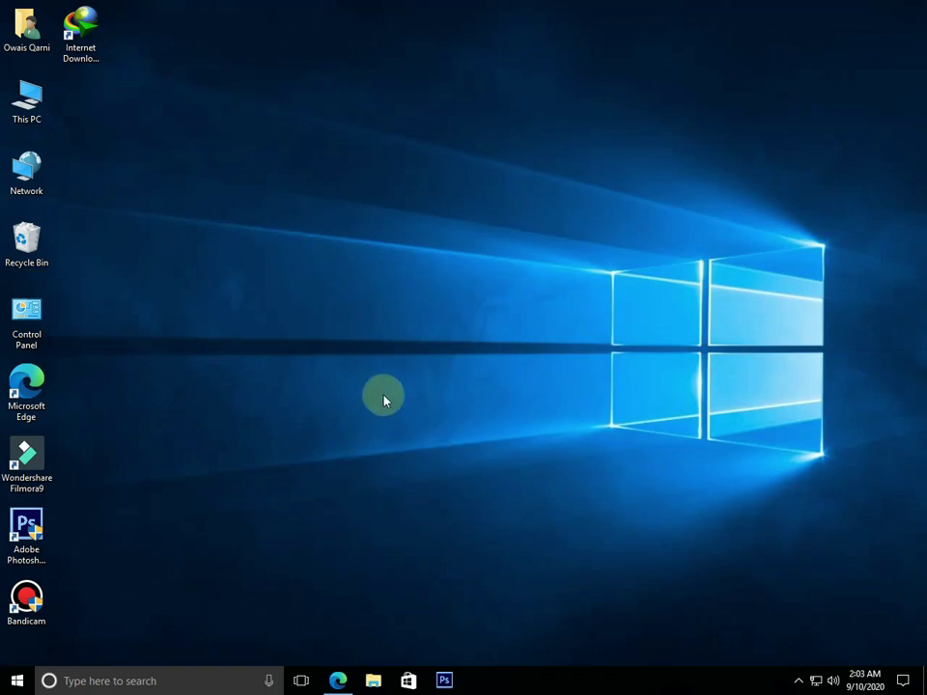
Reopen Control Panel and reach the administrator account's Change Password page
drag(419, 375, 474, 439)
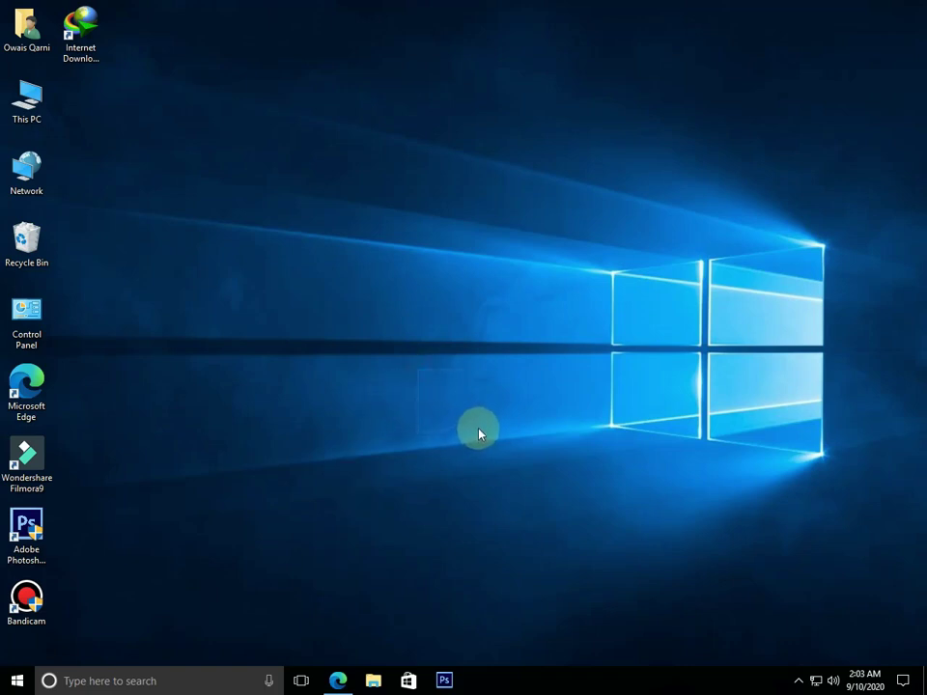
double_click(26, 311)
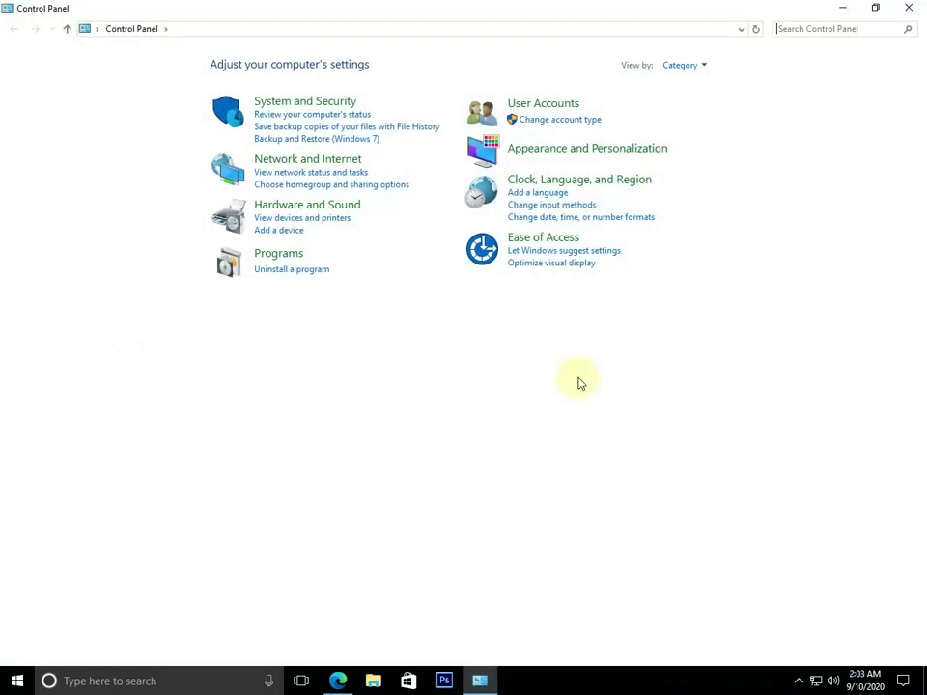
click(554, 121)
click(371, 130)
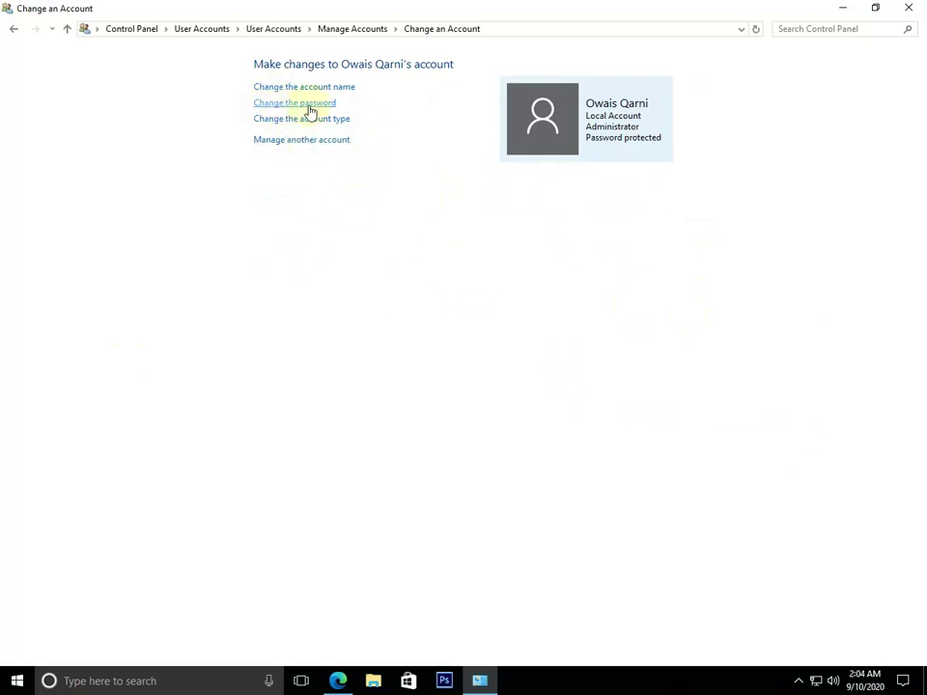
click(309, 105)
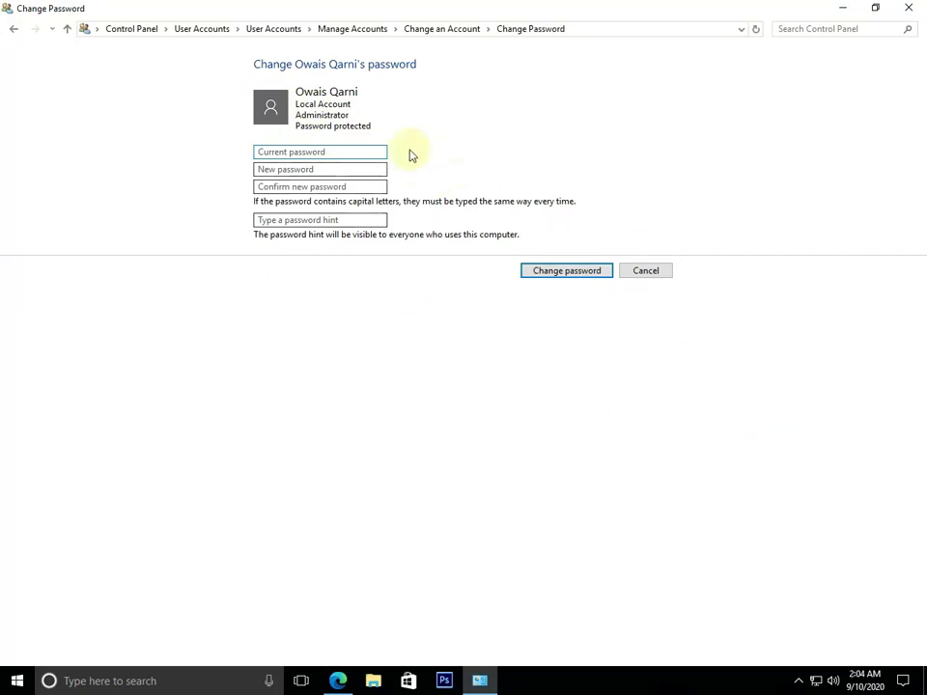
Enter the current password, leave New and Confirm blank, and save to remove the password
click(301, 151)
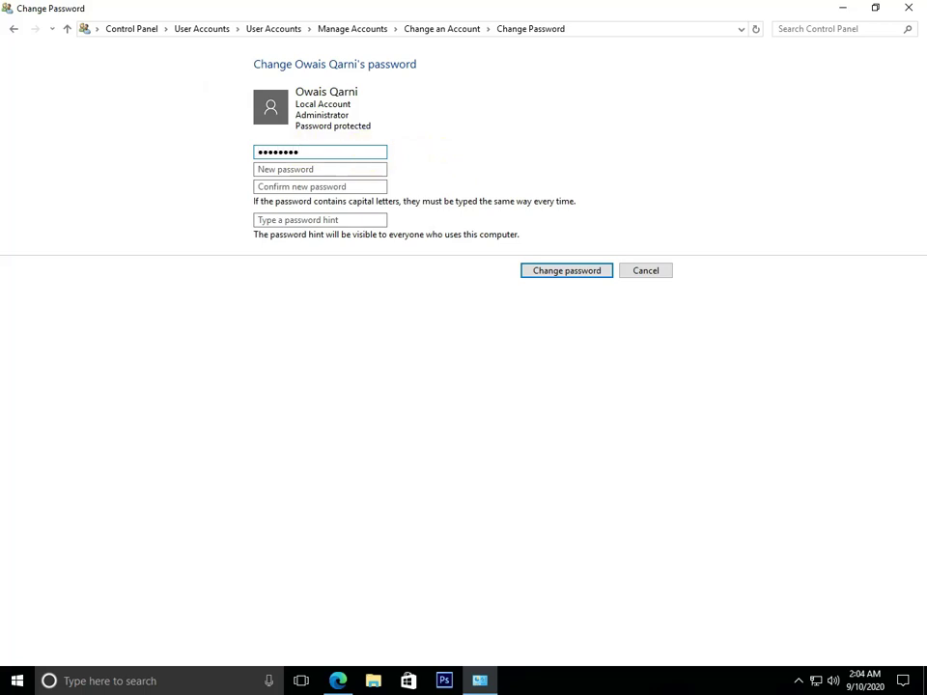
click(325, 171)
click(330, 188)
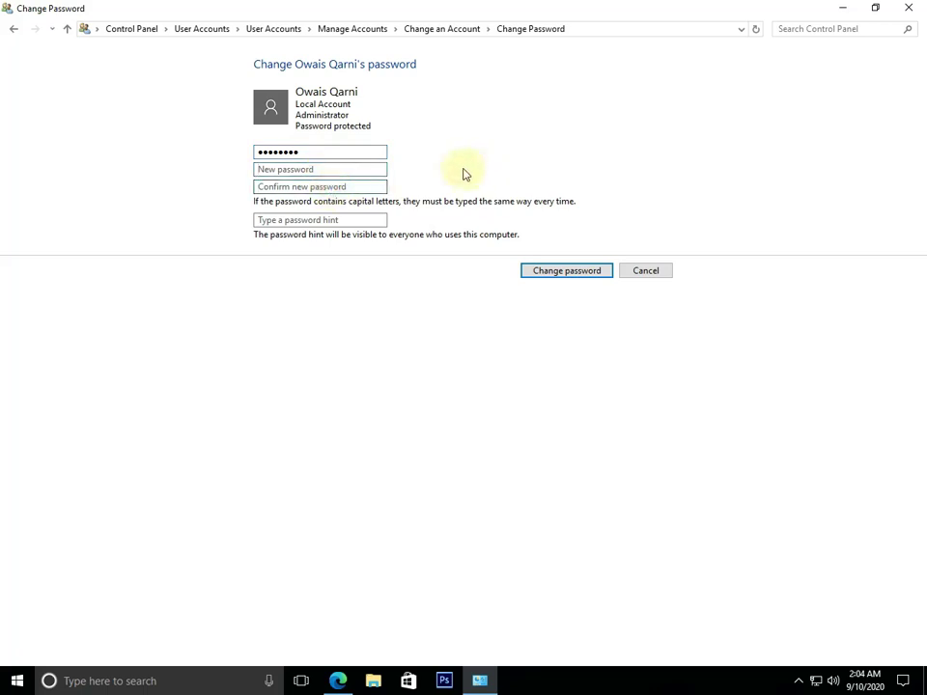
click(324, 185)
click(310, 169)
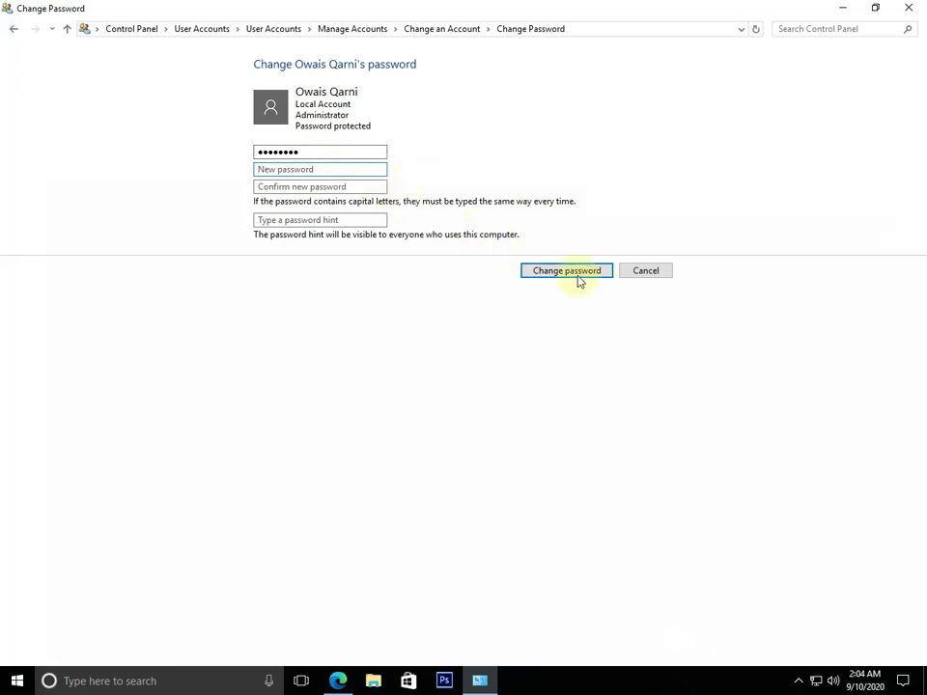
click(301, 188)
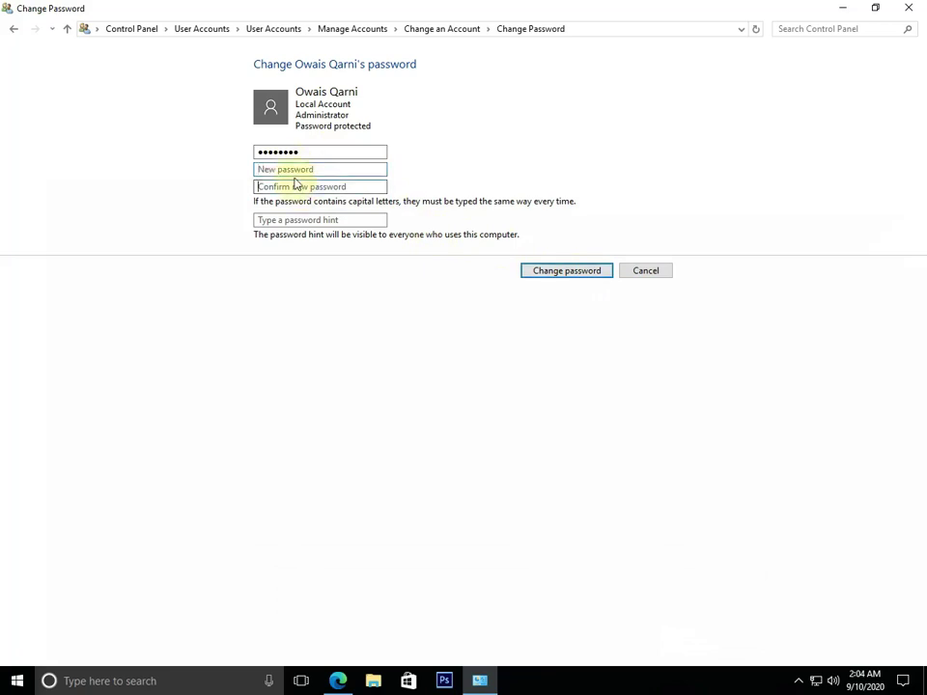
click(322, 172)
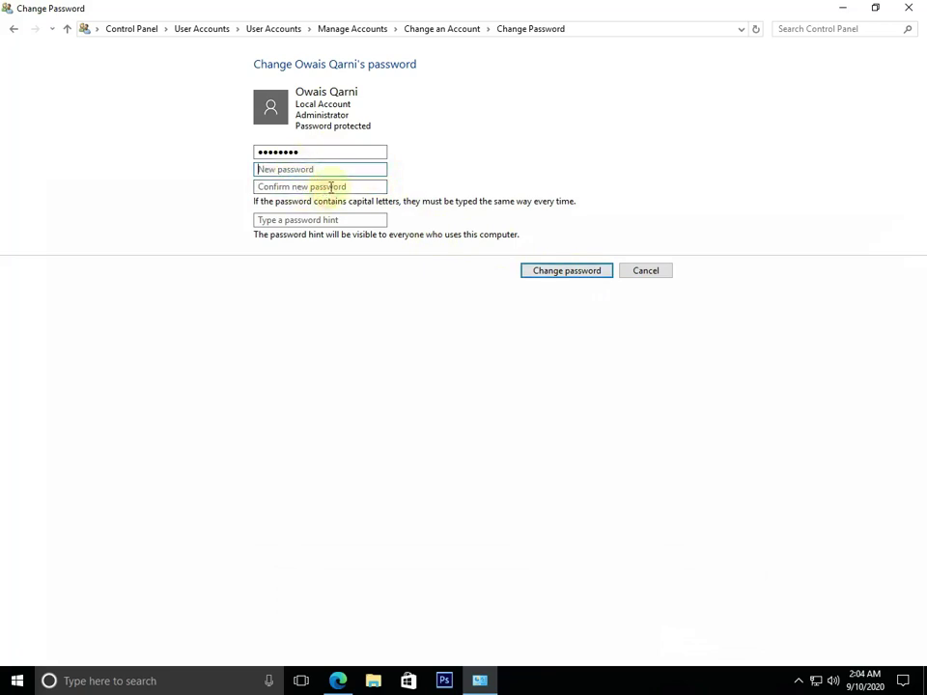
click(560, 270)
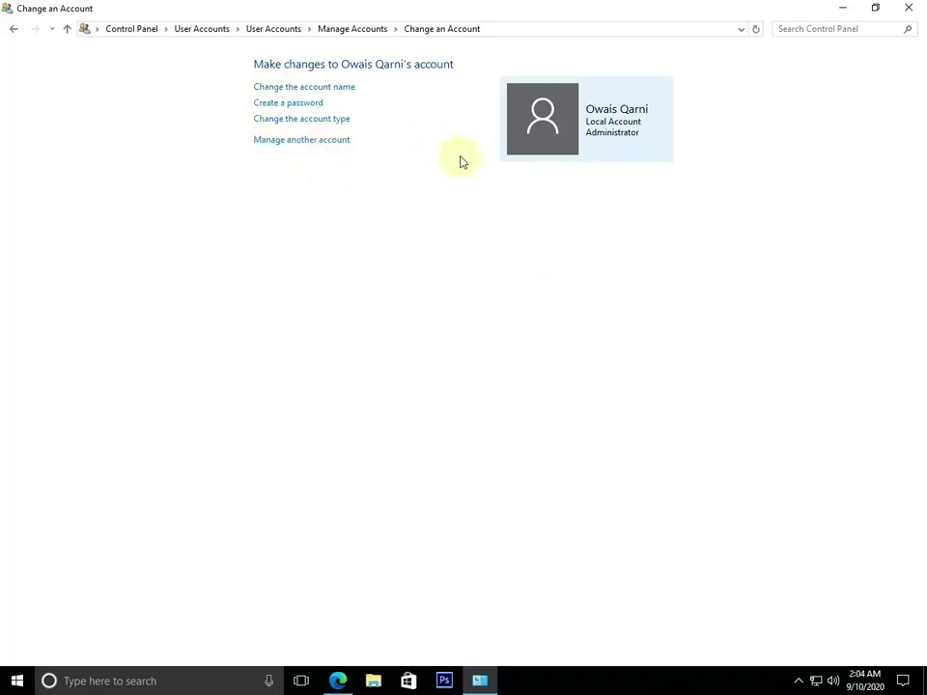
Close Control Panel and refresh the desktop
click(905, 10)
right_click(451, 207)
click(516, 252)
Sign out via the Start menu account options, then refresh the desktop after signing back in
click(17, 679)
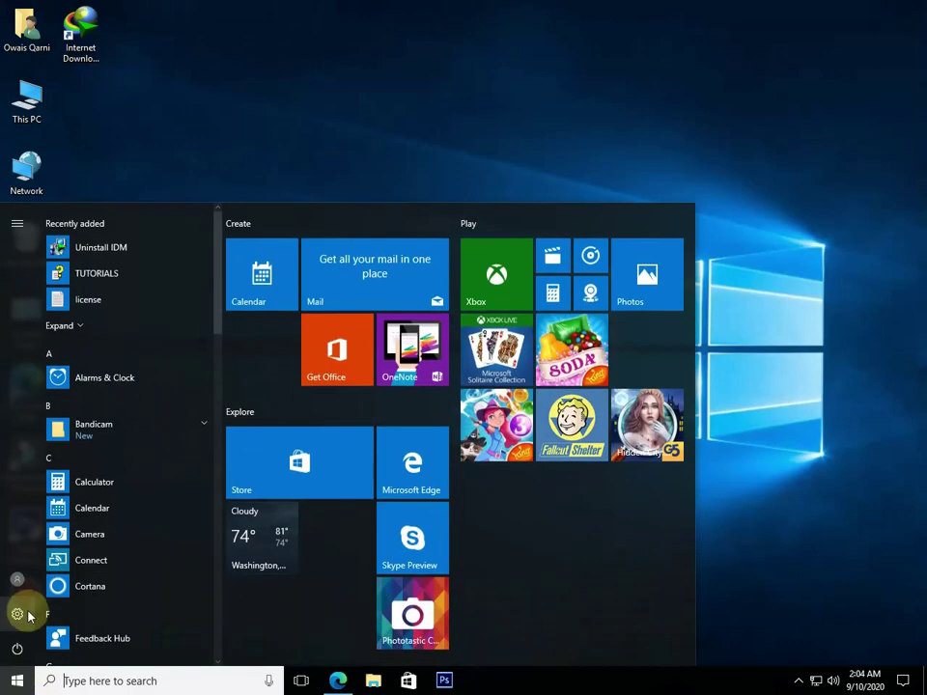
click(16, 580)
click(23, 537)
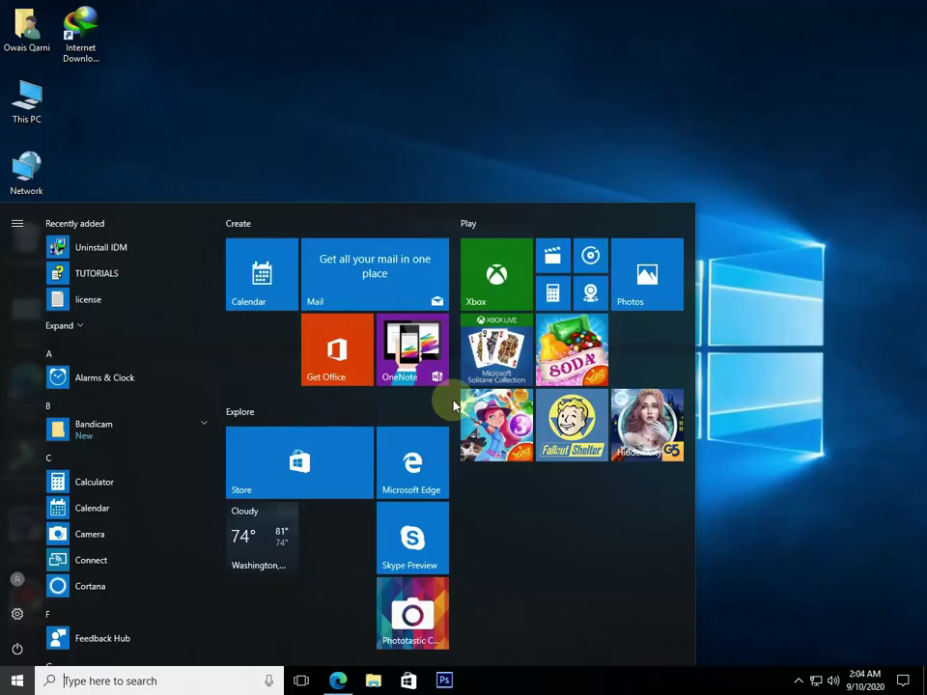
click(771, 349)
right_click(613, 294)
click(635, 338)
drag(855, 190, 526, 403)
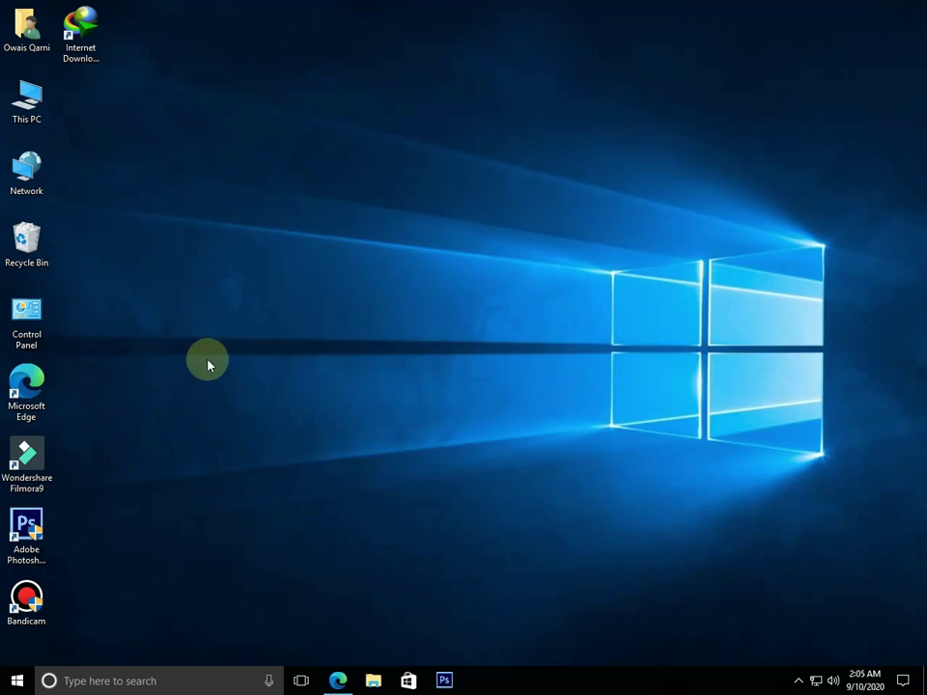
Lock the PC from the Start menu account options and dismiss the lock screen without a password
key(super)
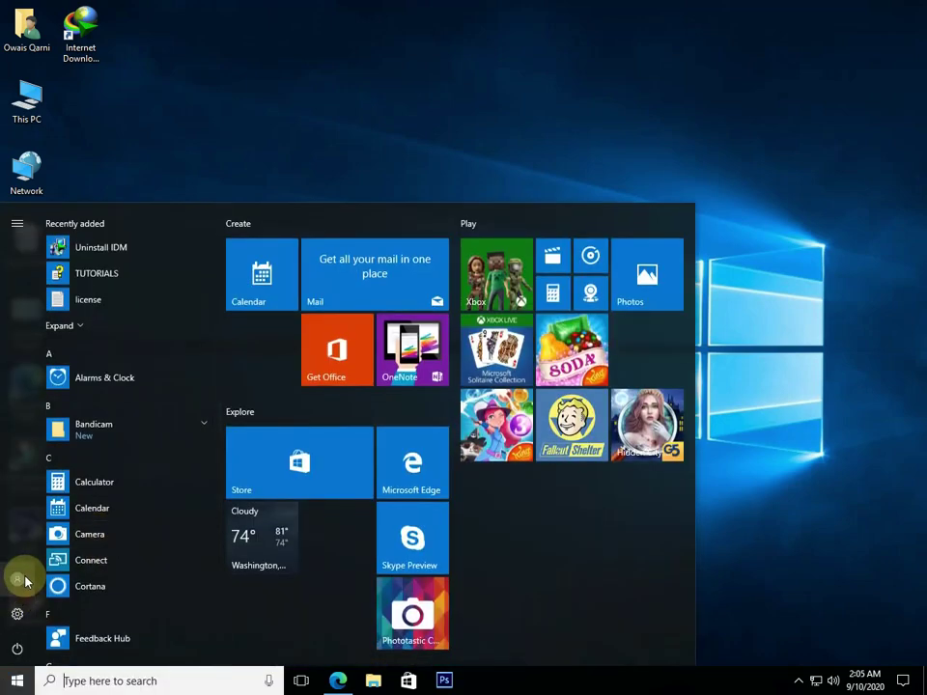
click(19, 580)
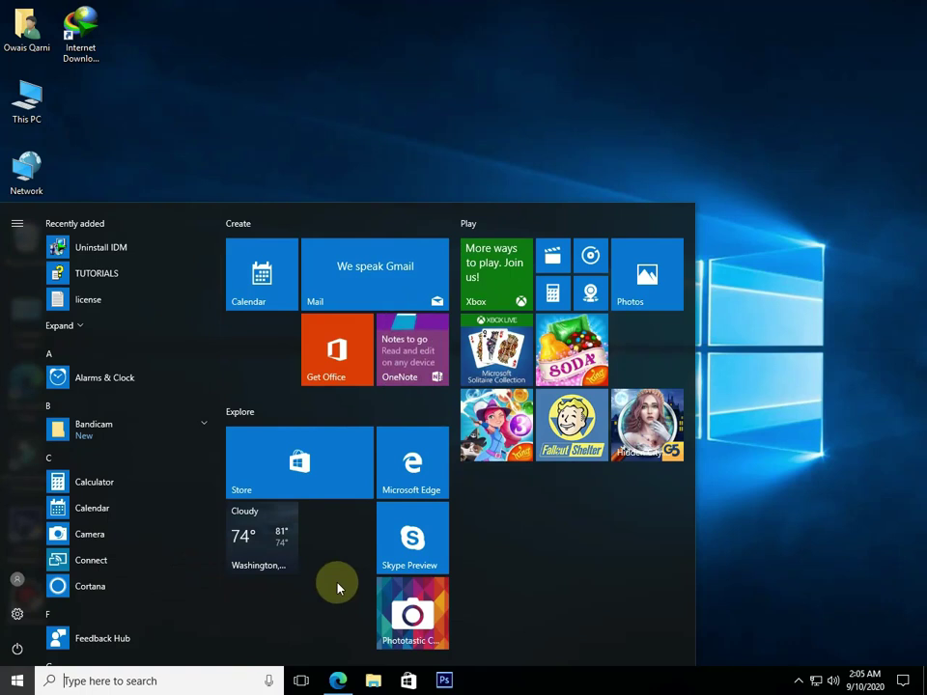
click(17, 579)
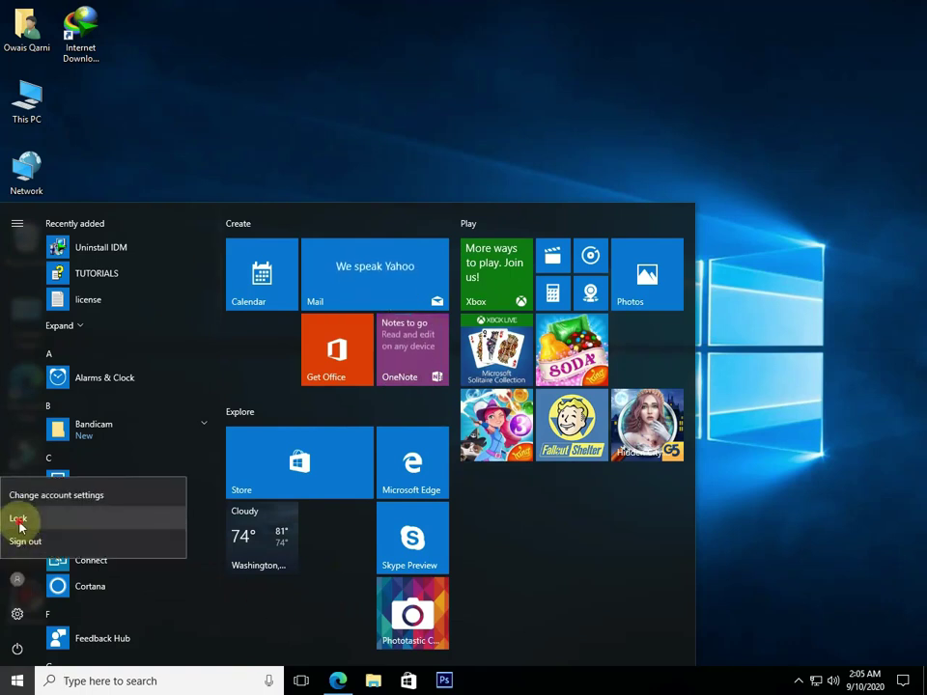
click(20, 523)
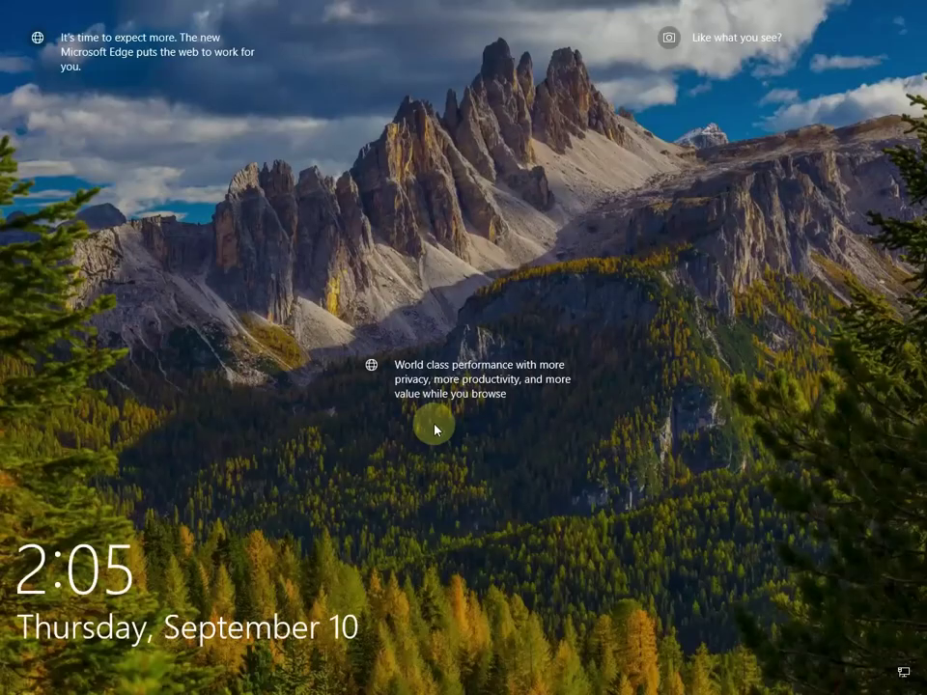
click(445, 412)
click(908, 287)
Reopen Control Panel and create a new password for the local account
double_click(18, 324)
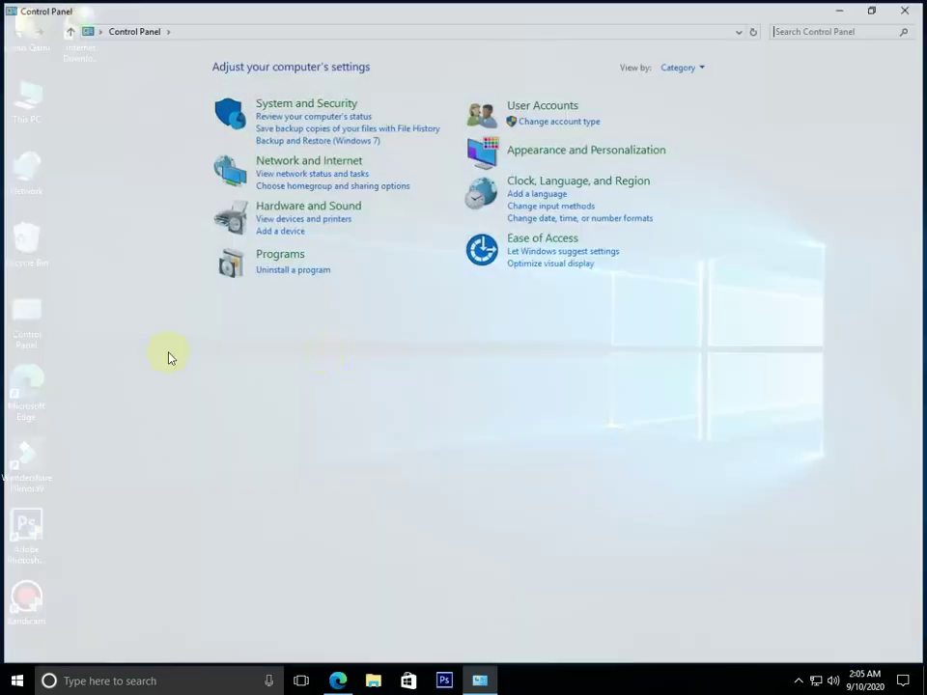
click(580, 120)
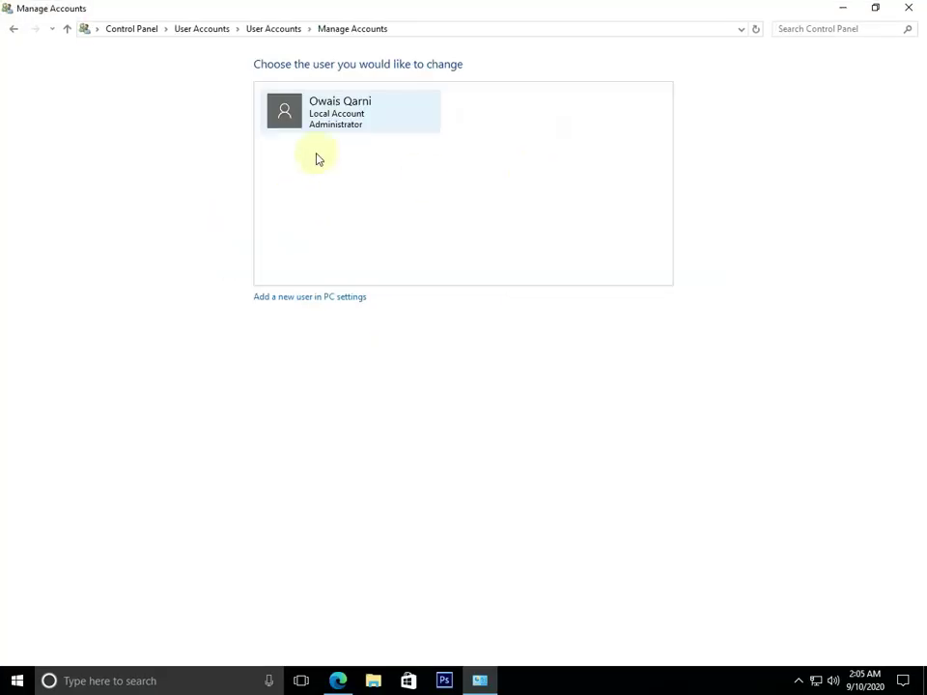
click(321, 130)
click(291, 104)
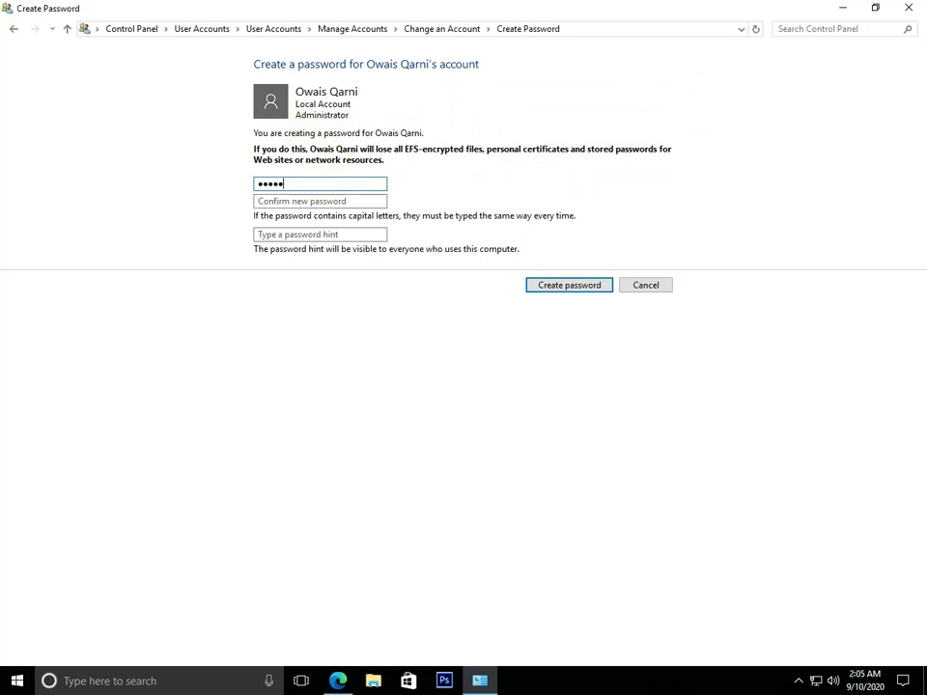
click(306, 202)
text(••)
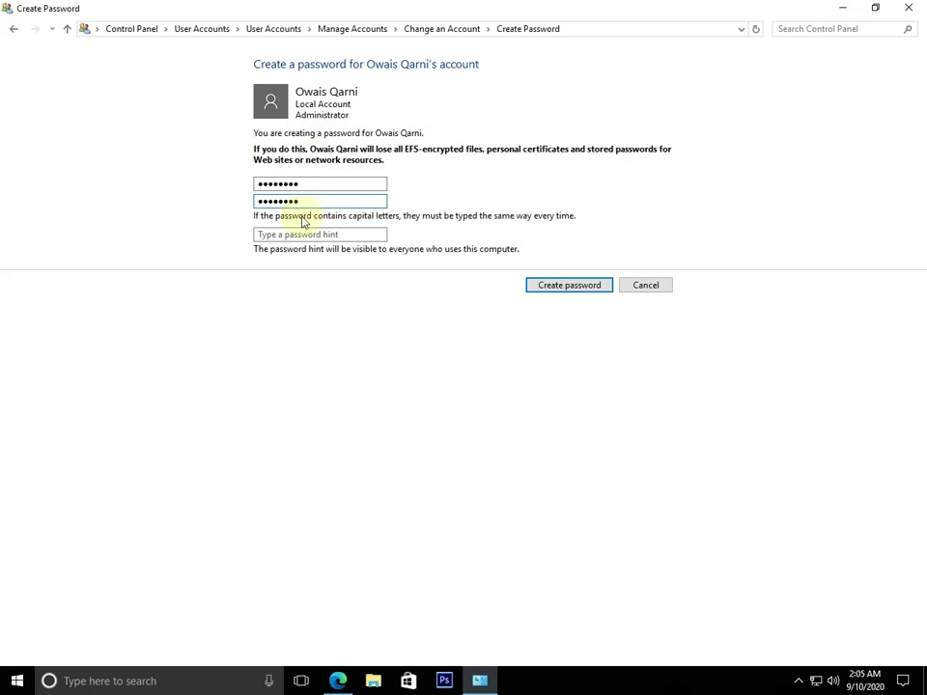
click(532, 285)
Close Control Panel and refresh the desktop
click(911, 7)
right_click(487, 257)
click(517, 301)
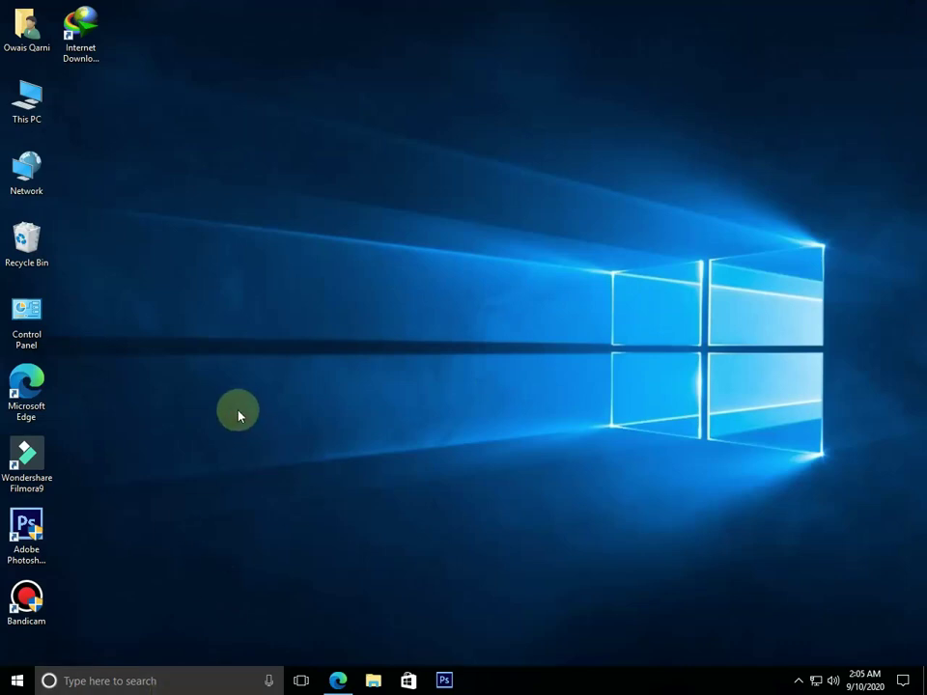
drag(239, 362, 398, 446)
drag(369, 404, 457, 432)
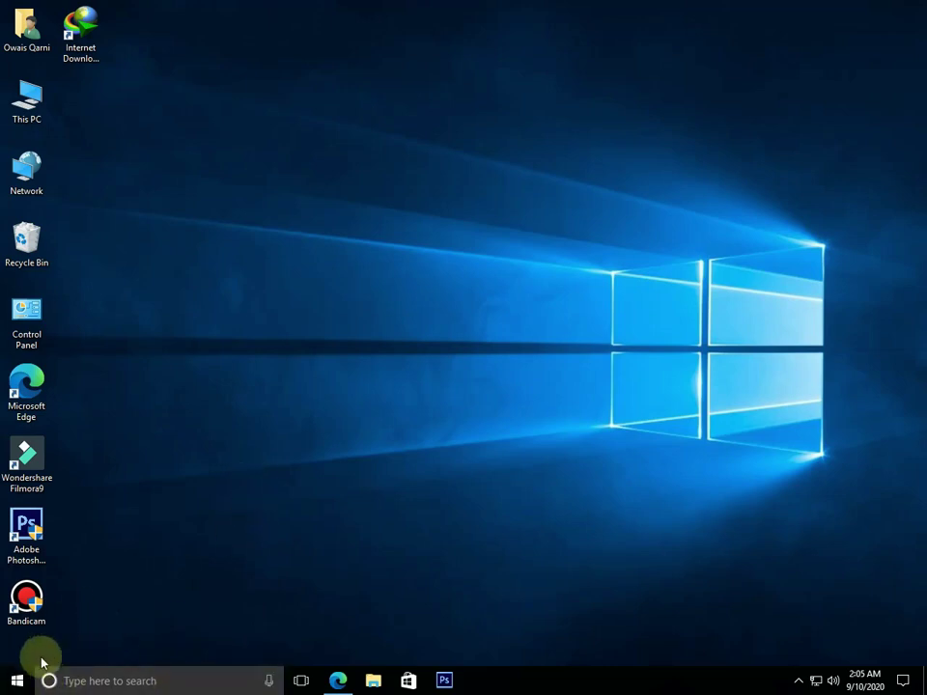
key(super)
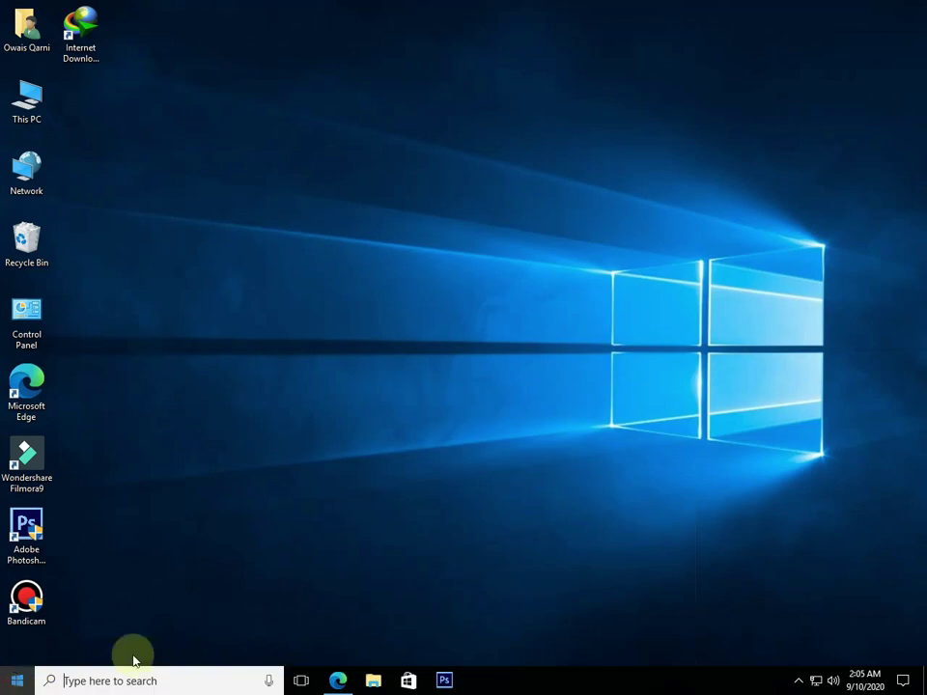
click(17, 582)
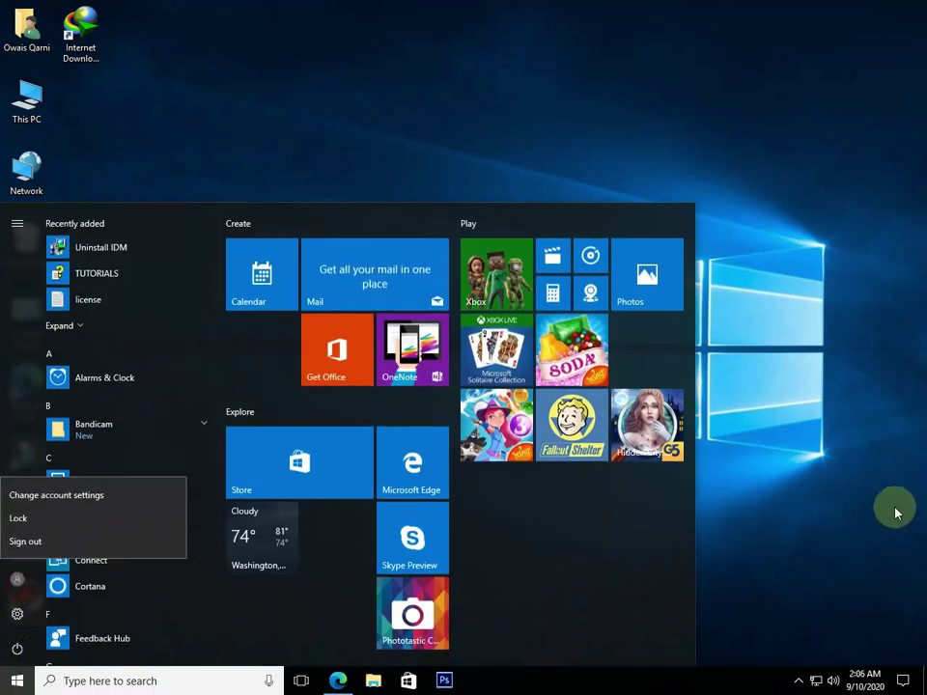
click(725, 477)
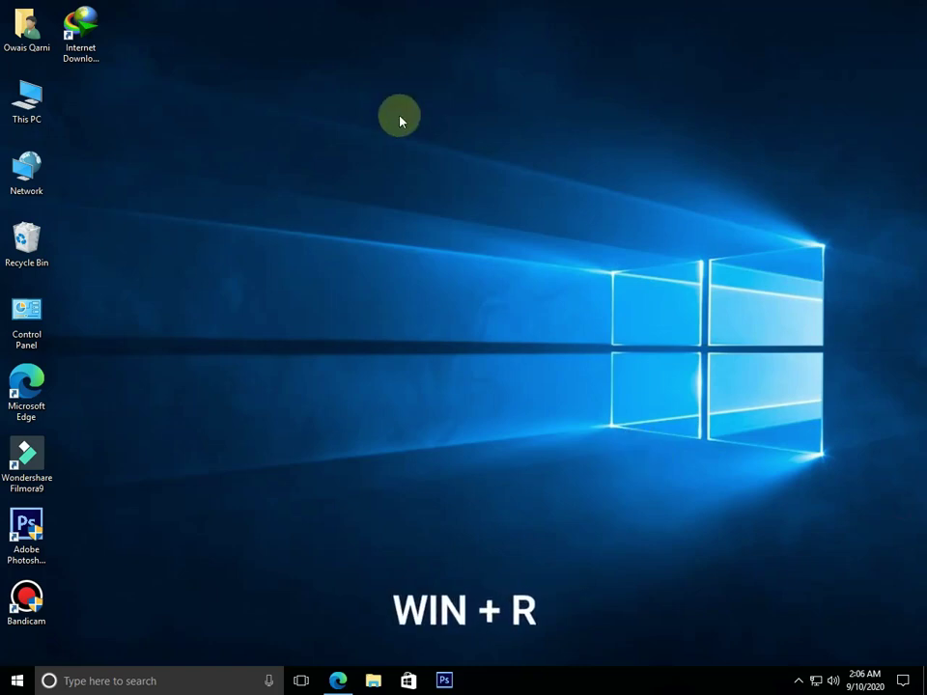
Reopen the Run dialog by searching 'run' in the taskbar search
key(super+r)
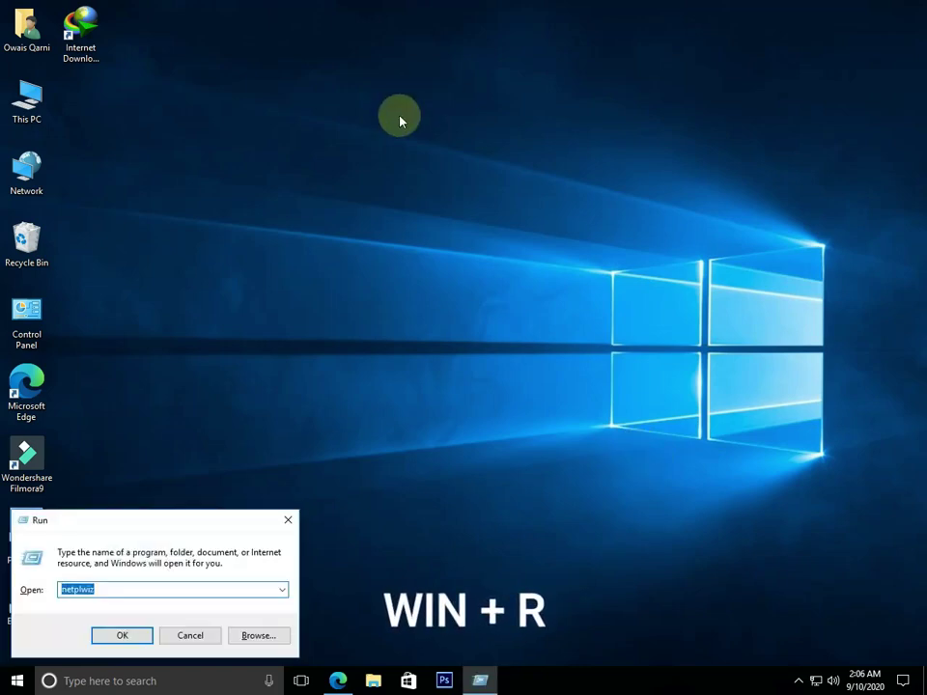
drag(259, 523, 581, 301)
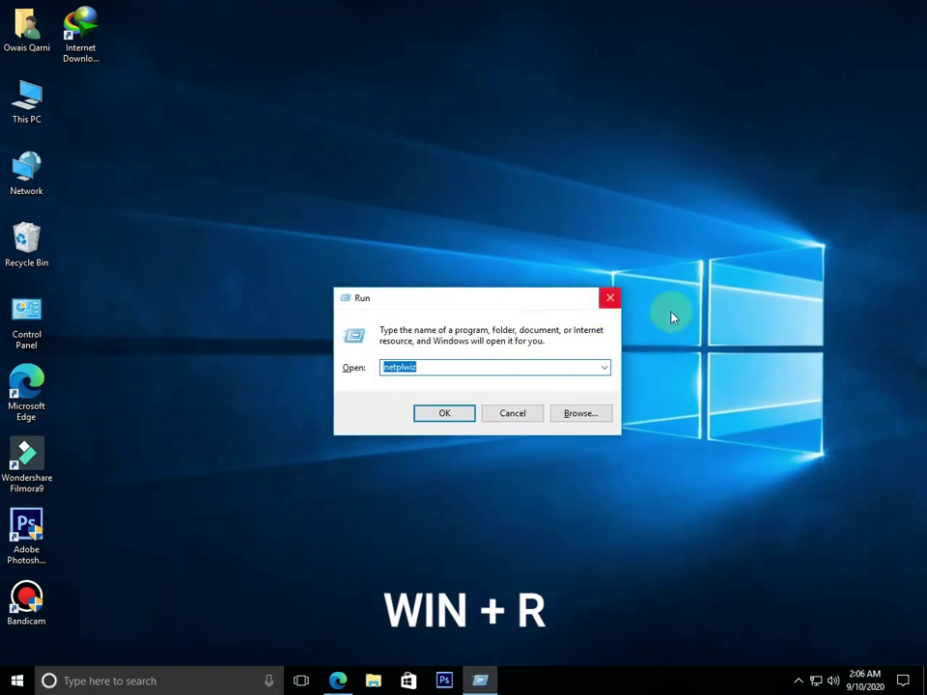
click(617, 300)
click(124, 678)
text(run)
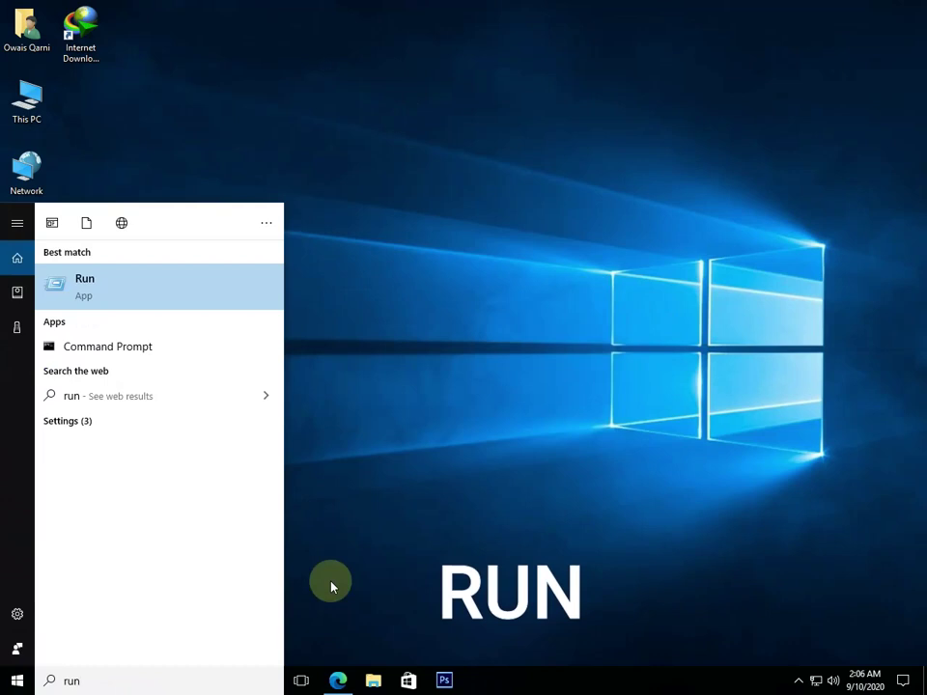
click(116, 288)
drag(168, 518, 430, 280)
Refresh the desktop and move the Run dialog up and to the right
click(368, 357)
double_click(366, 351)
click(393, 356)
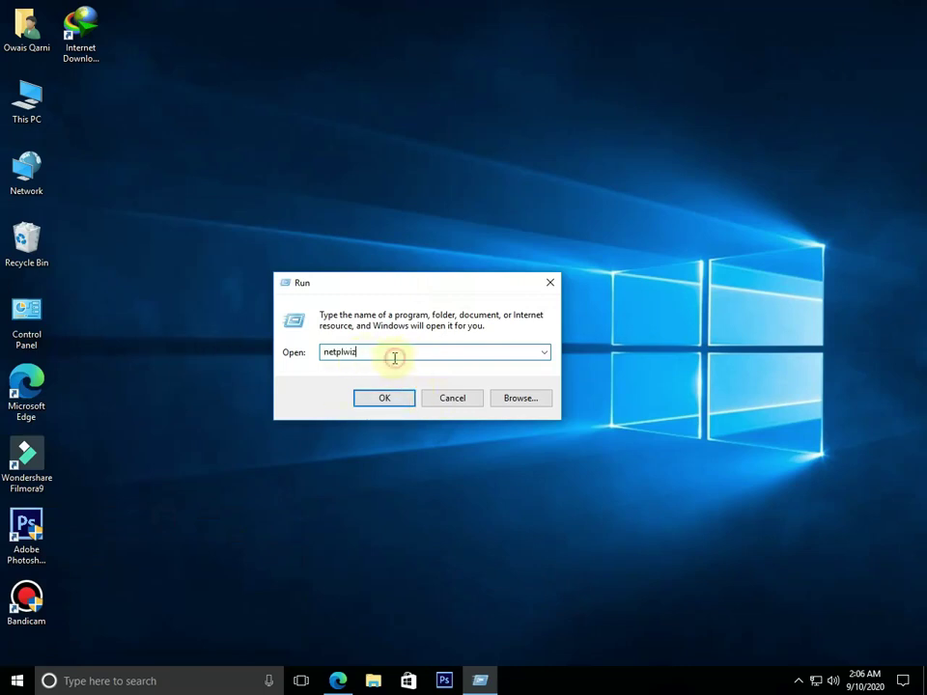
right_click(662, 330)
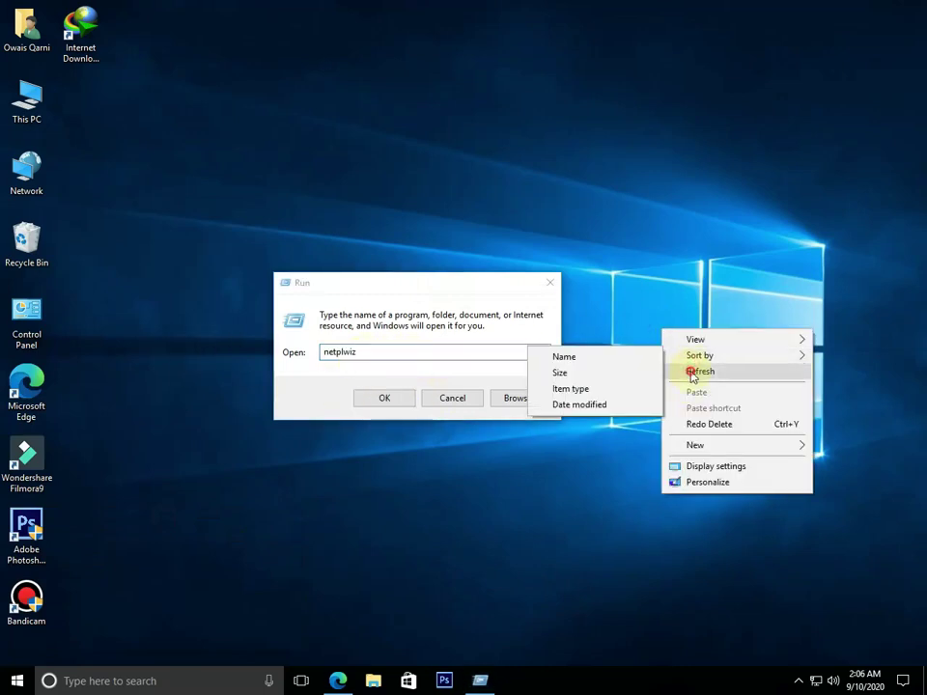
click(691, 371)
drag(406, 287, 441, 277)
click(434, 344)
Retype the end of the command so the Open field reads netplwiz
click(358, 358)
drag(394, 343, 352, 342)
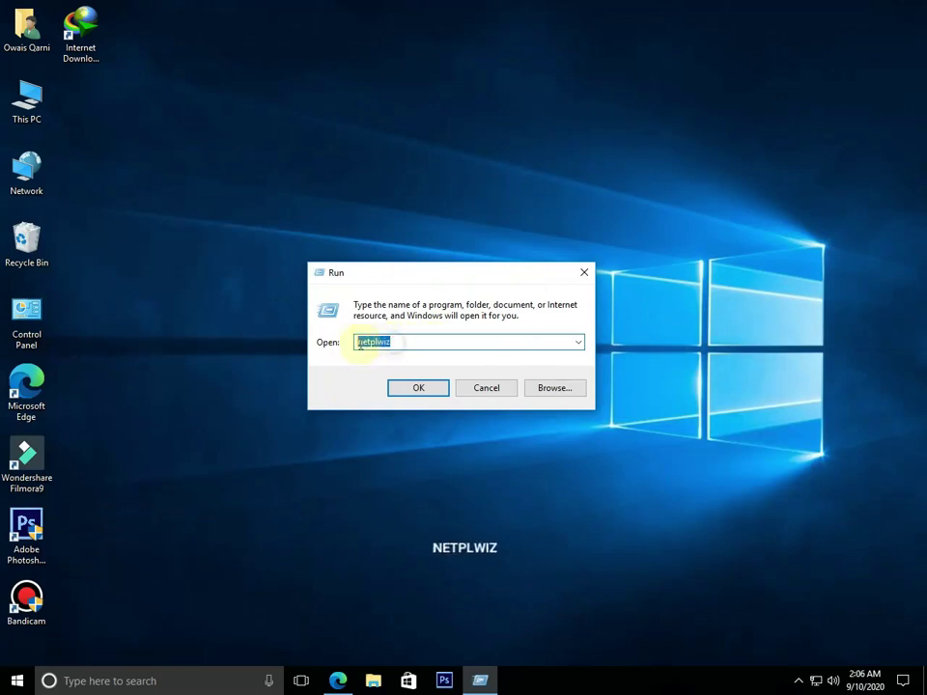
text(netpl)
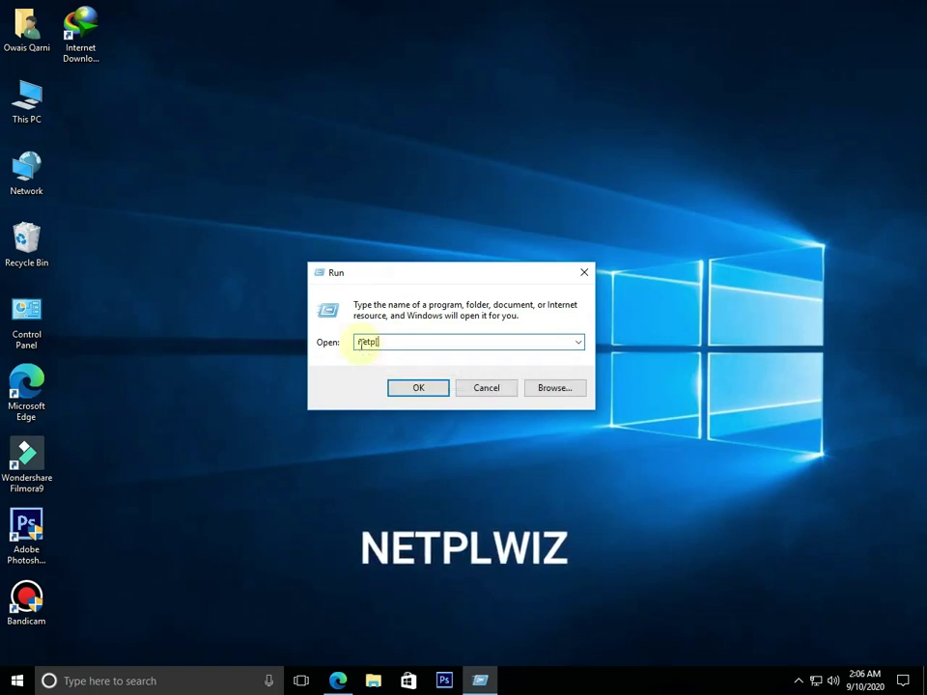
key(BackSpace)
text(lw)
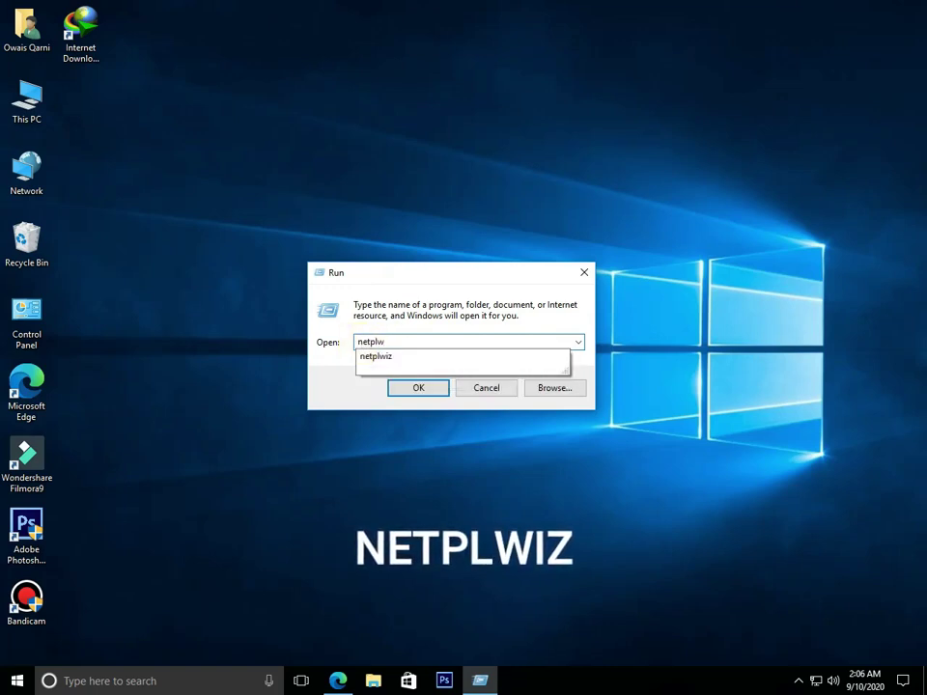
text(iz)
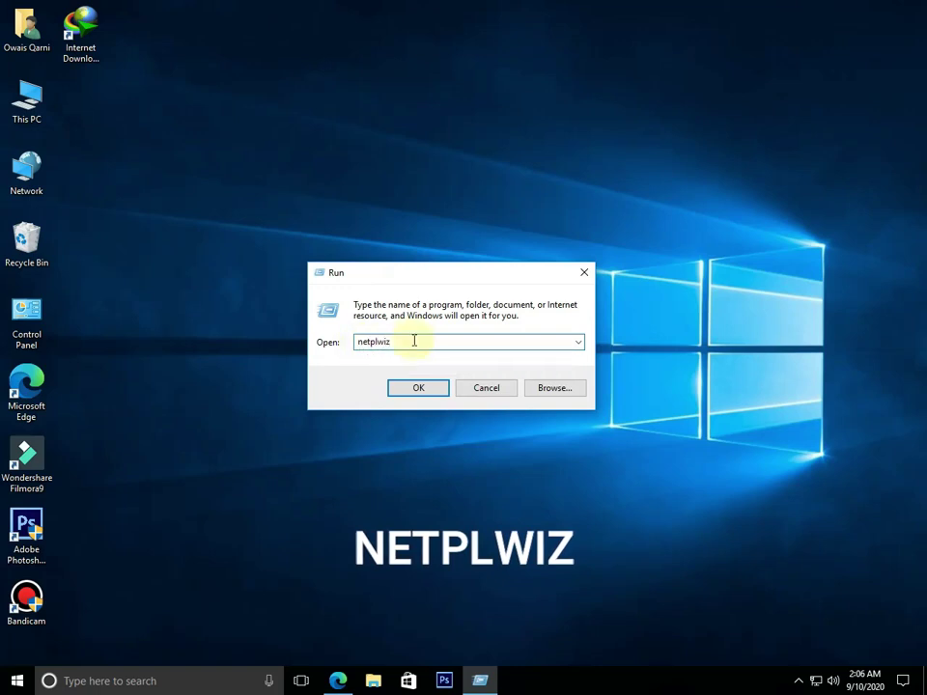
drag(407, 338, 352, 353)
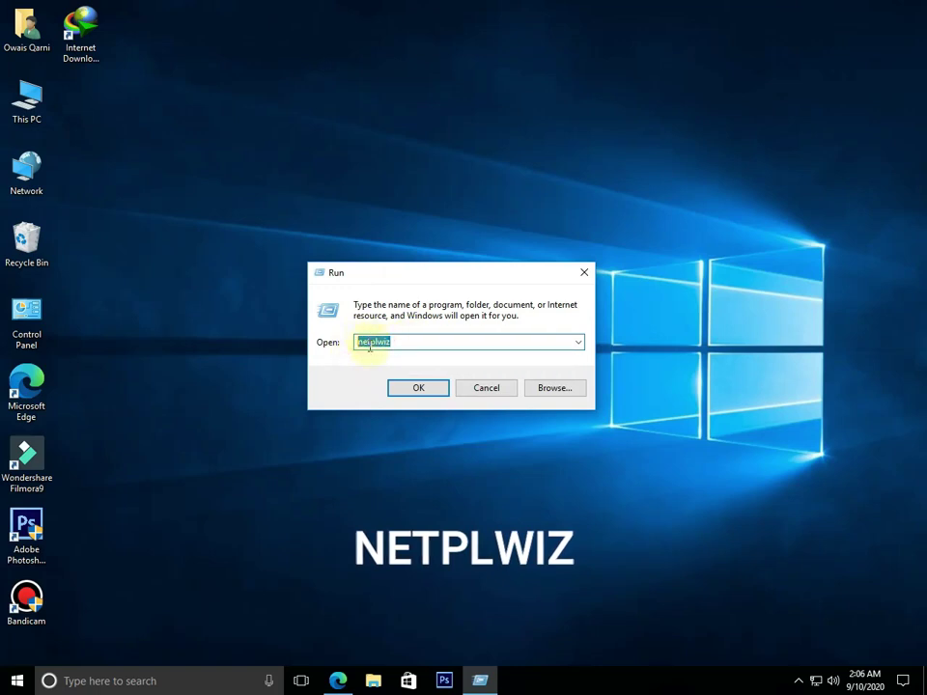
click(397, 346)
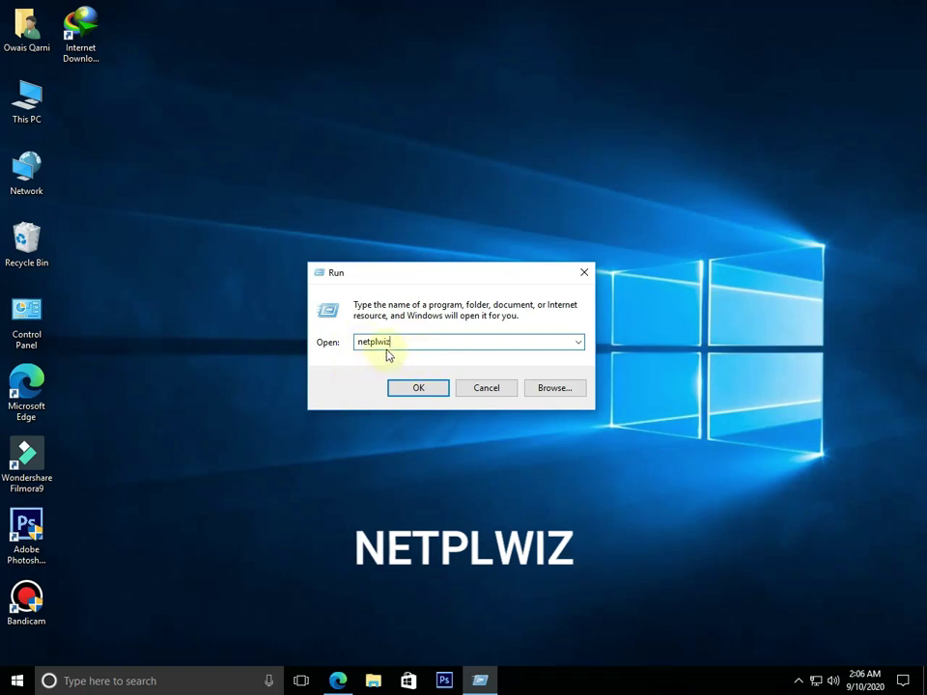
Run the netplwiz command to bring up the User Accounts window
double_click(387, 342)
click(418, 390)
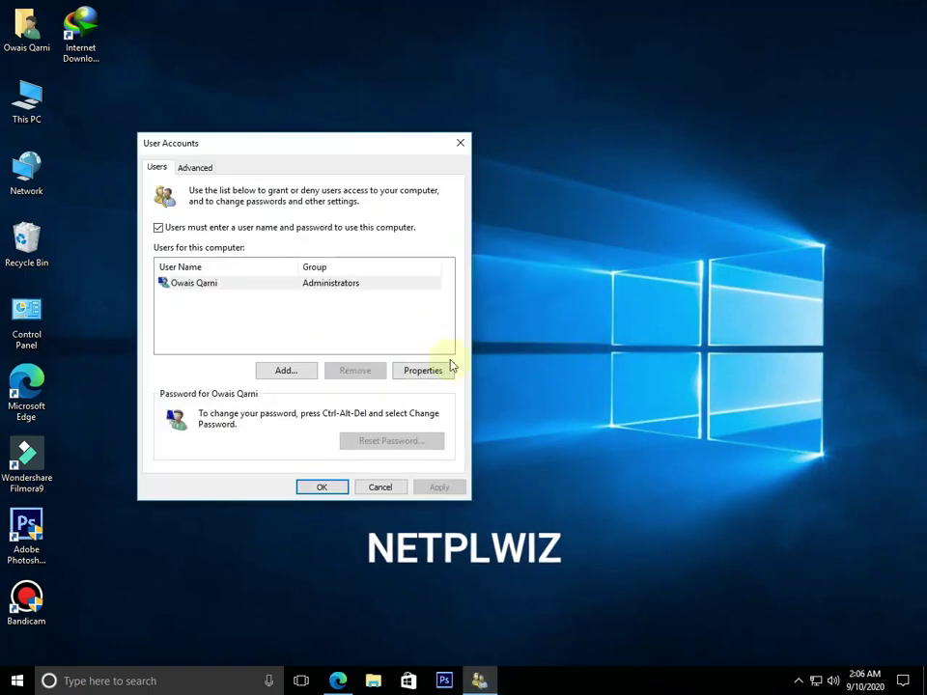
drag(389, 141, 535, 126)
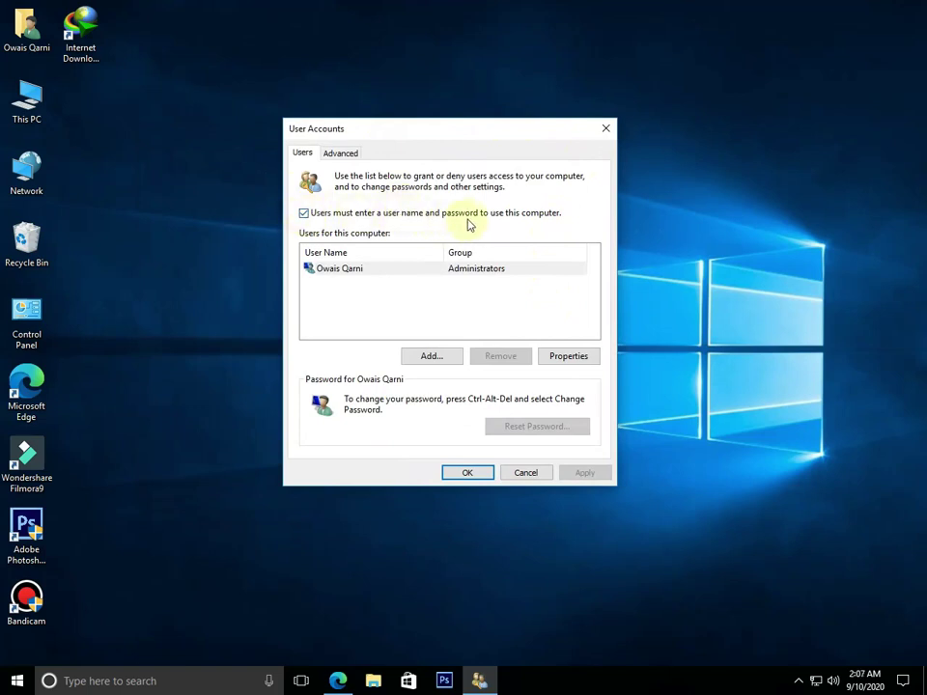
Uncheck 'Users must enter a user name and password', confirm the account password, and save
click(303, 215)
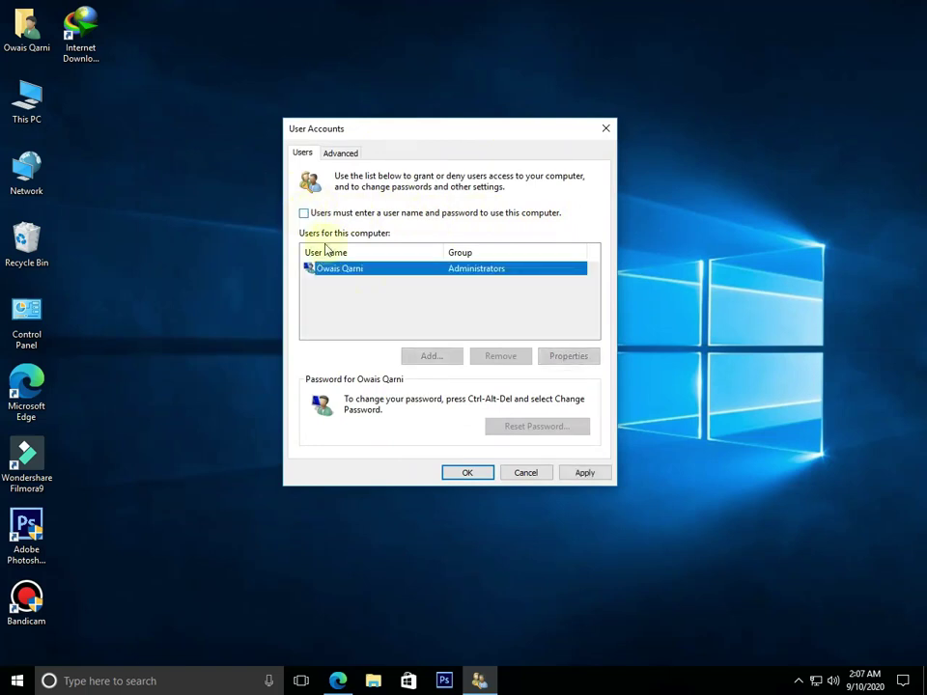
click(582, 472)
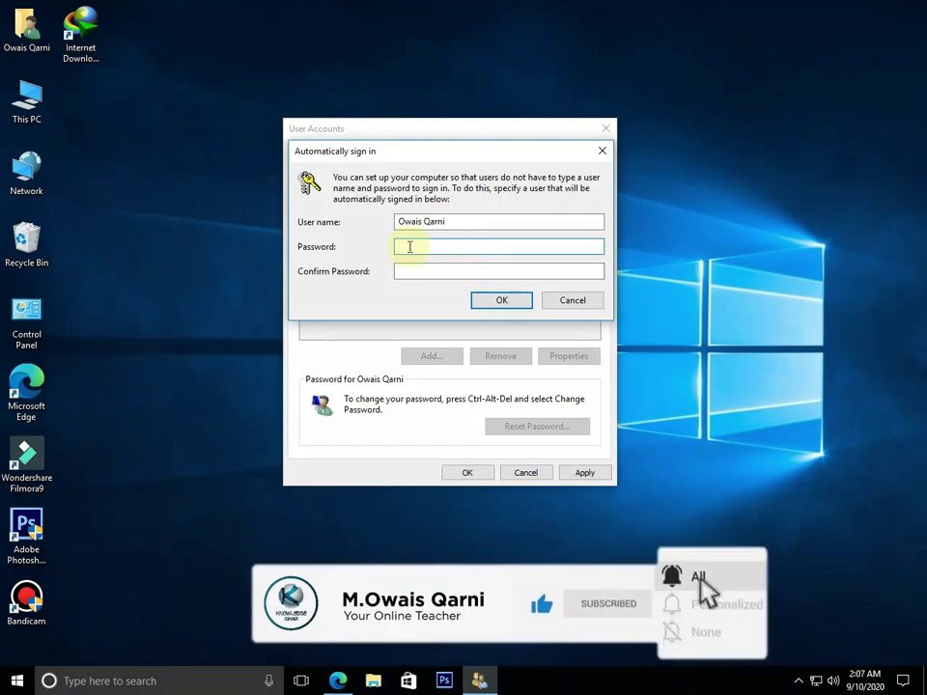
text(•••••••)
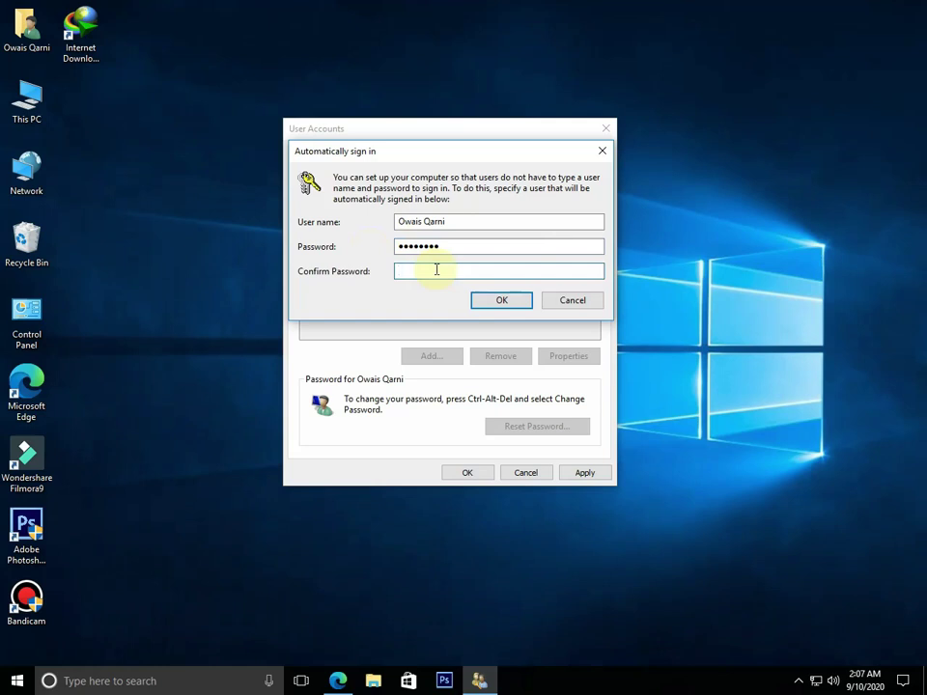
text(••••••••)
click(493, 304)
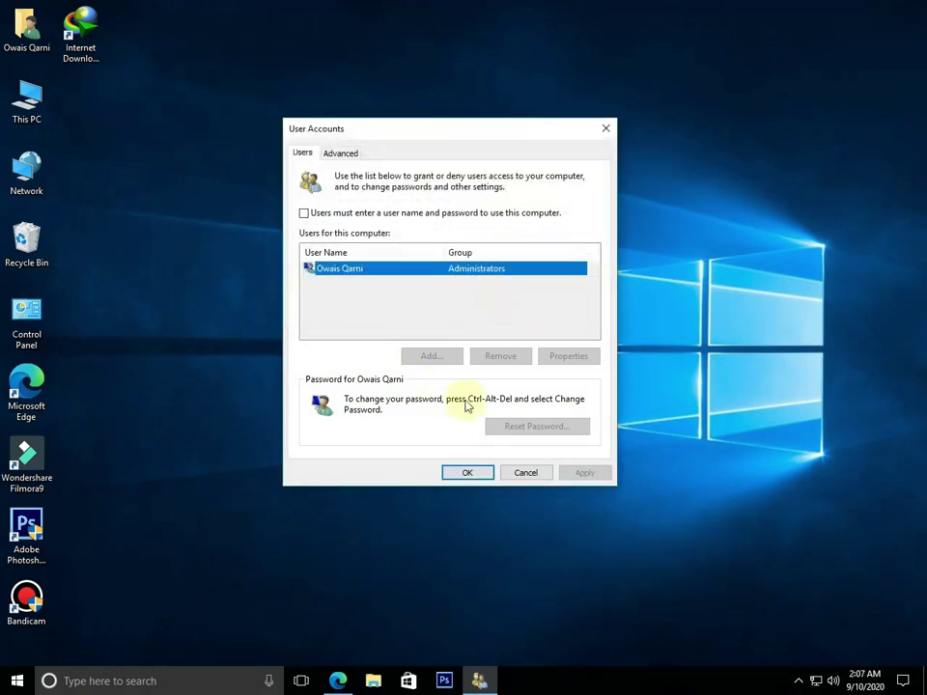
click(467, 473)
Refresh the desktop a few times, opening and closing the Start menu in between
right_click(366, 396)
click(392, 437)
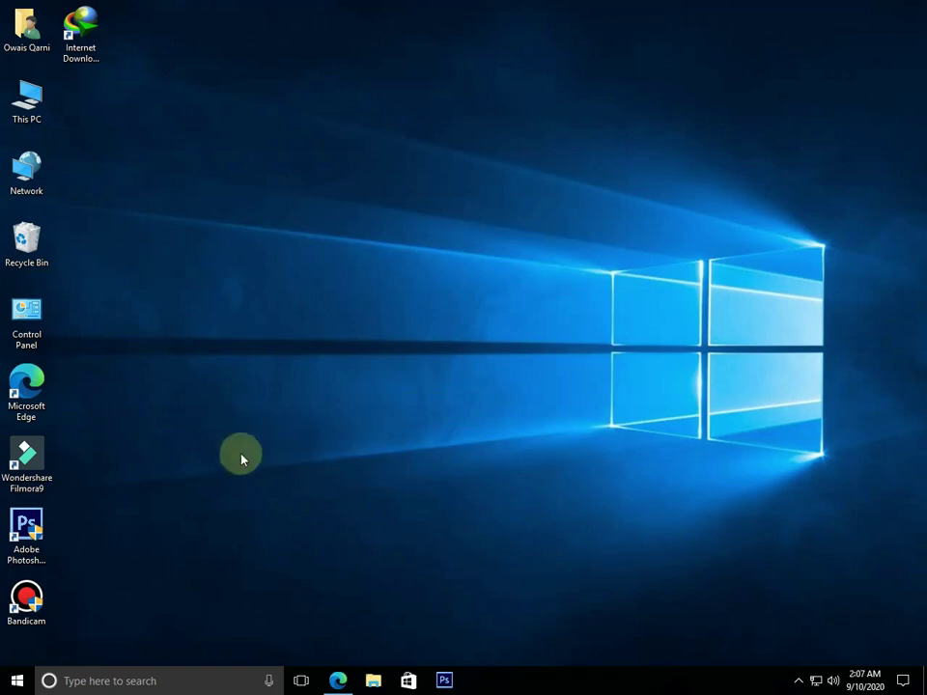
click(18, 680)
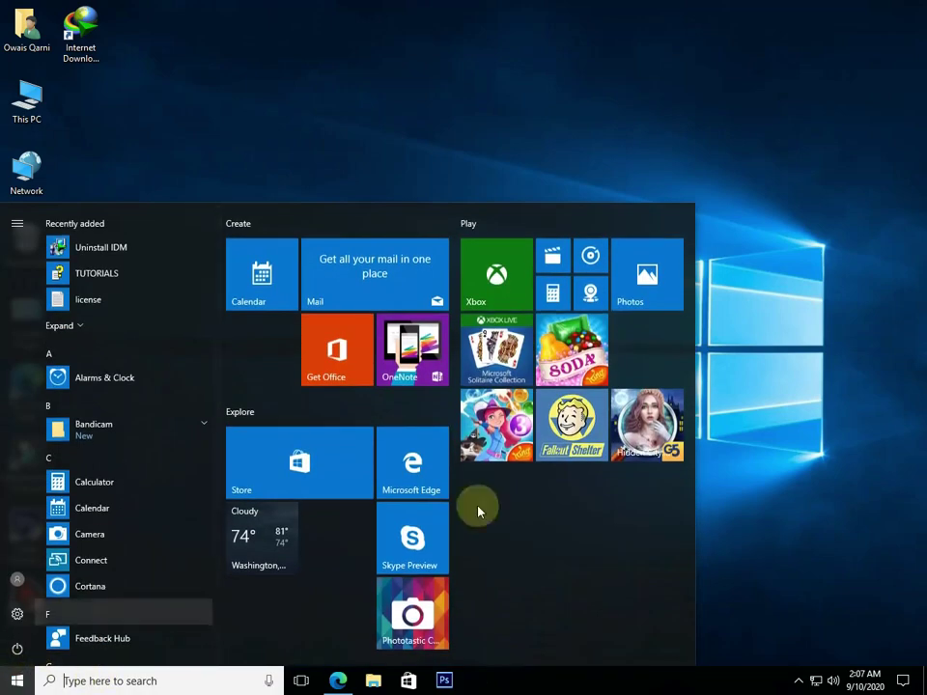
click(841, 374)
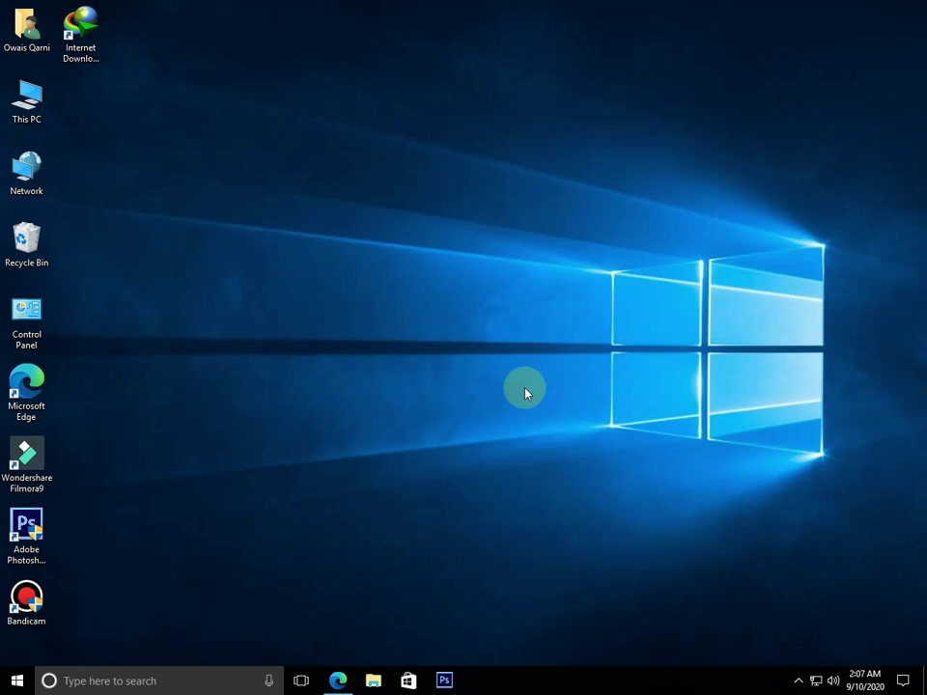
right_click(271, 492)
click(304, 538)
right_click(284, 497)
click(316, 541)
Lock the PC from the Start menu's account options, then return to the desktop
click(17, 681)
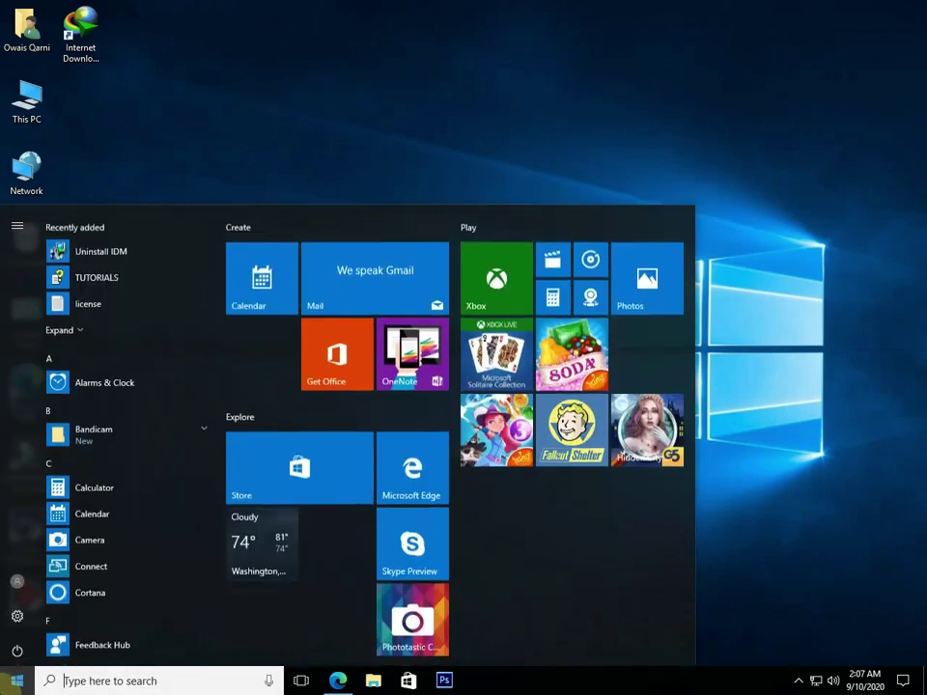
click(19, 580)
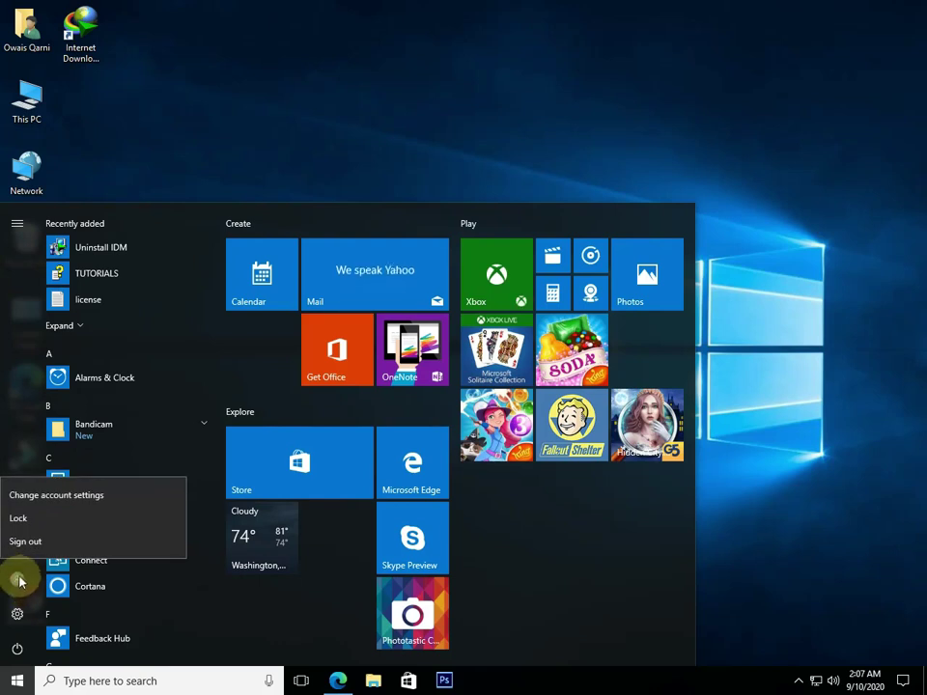
click(42, 529)
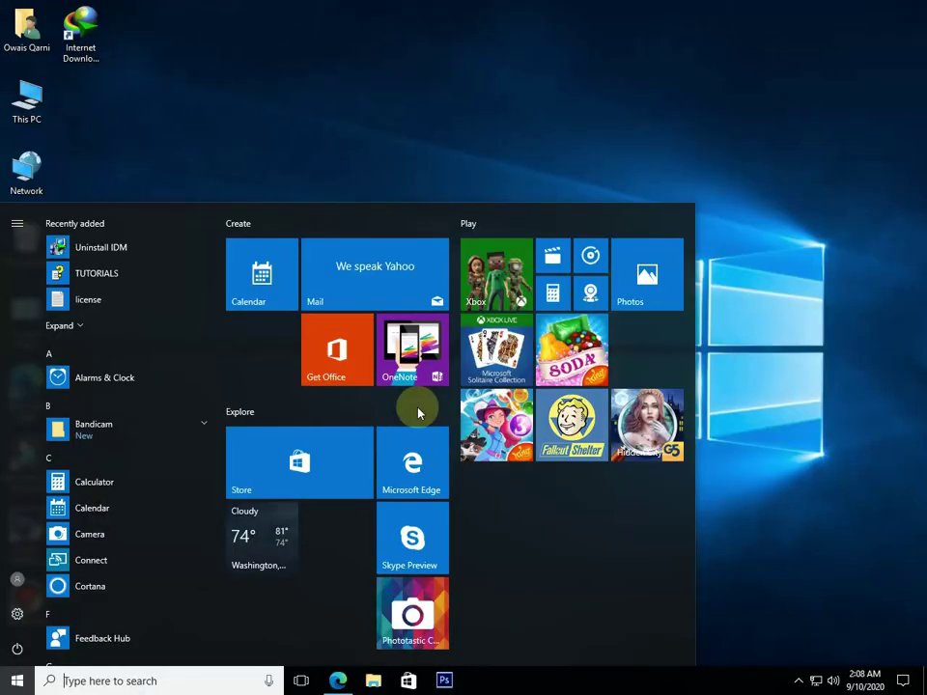
click(782, 285)
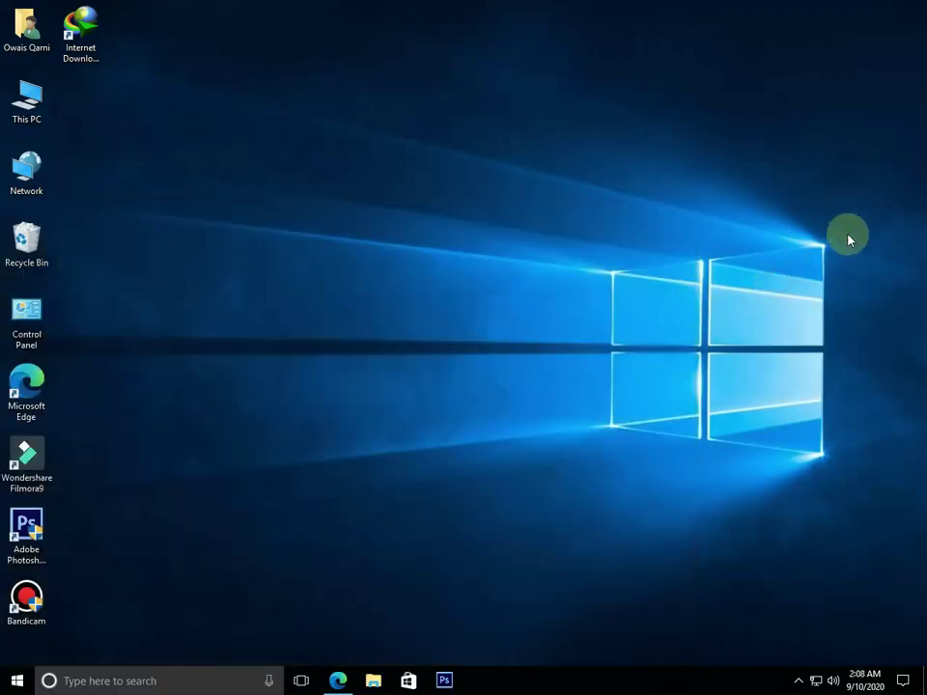